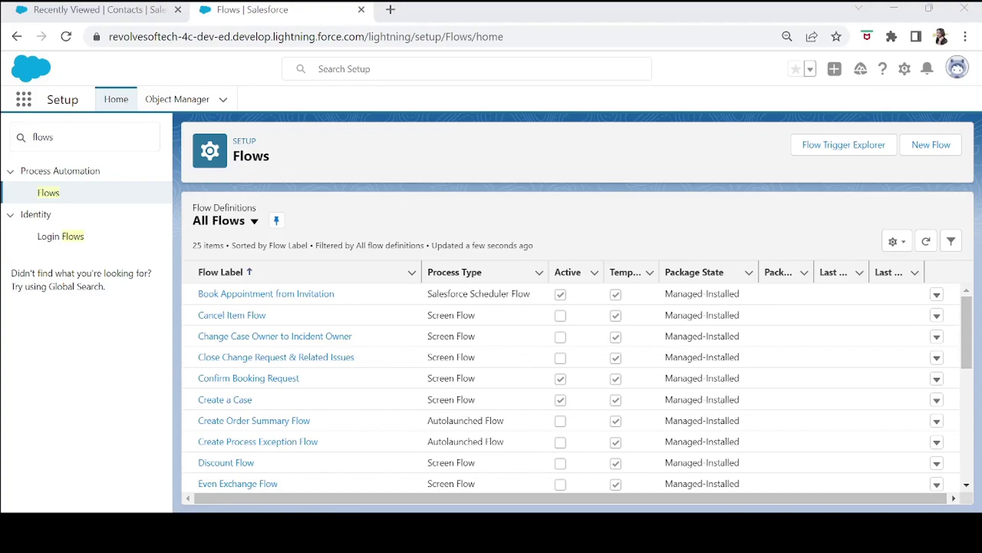
- Start a new flow from the Setup Flows page, then go back to the Recently Viewed Contacts list
{"action": "left_click", "coordinate": [931, 144]}
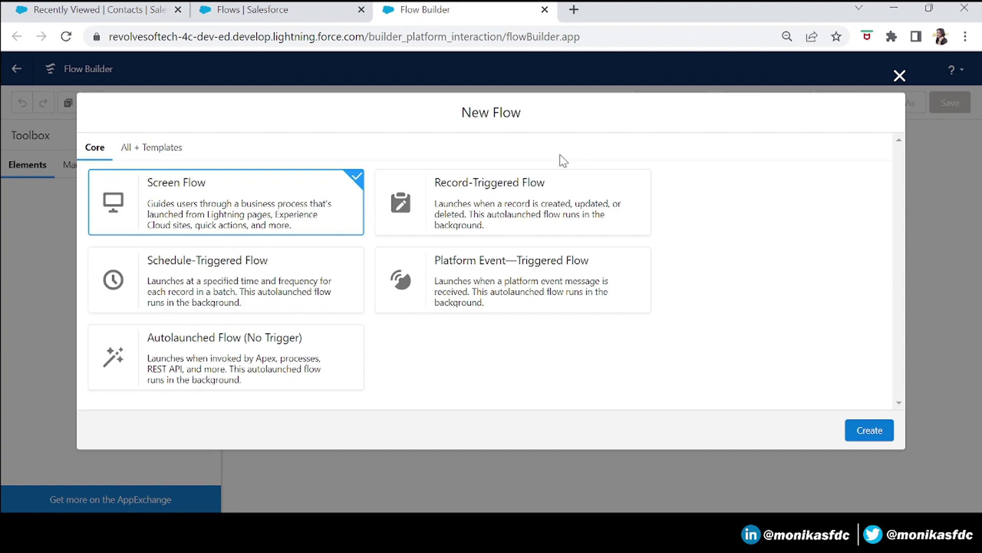
{"action": "left_click", "coordinate": [115, 14]}
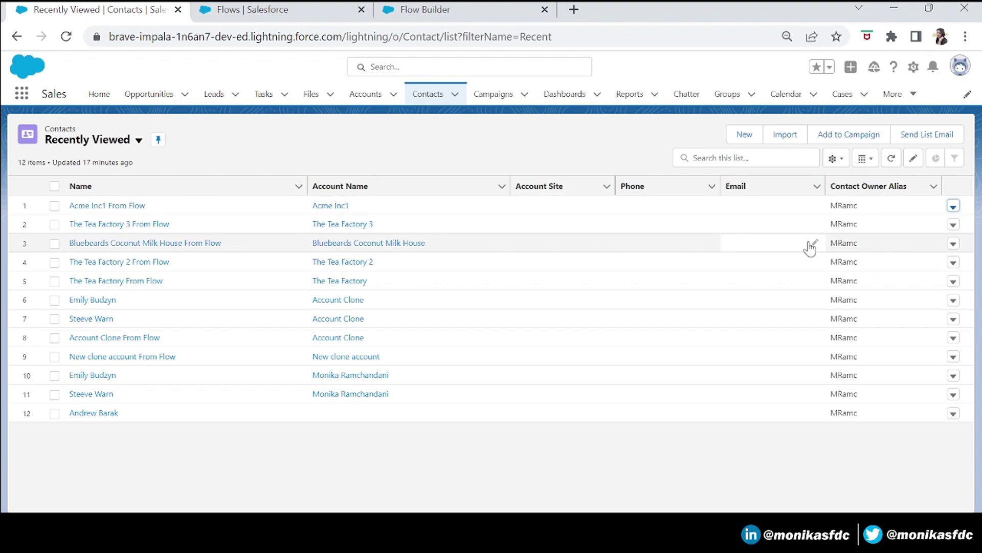
{"action": "left_click", "coordinate": [952, 207]}
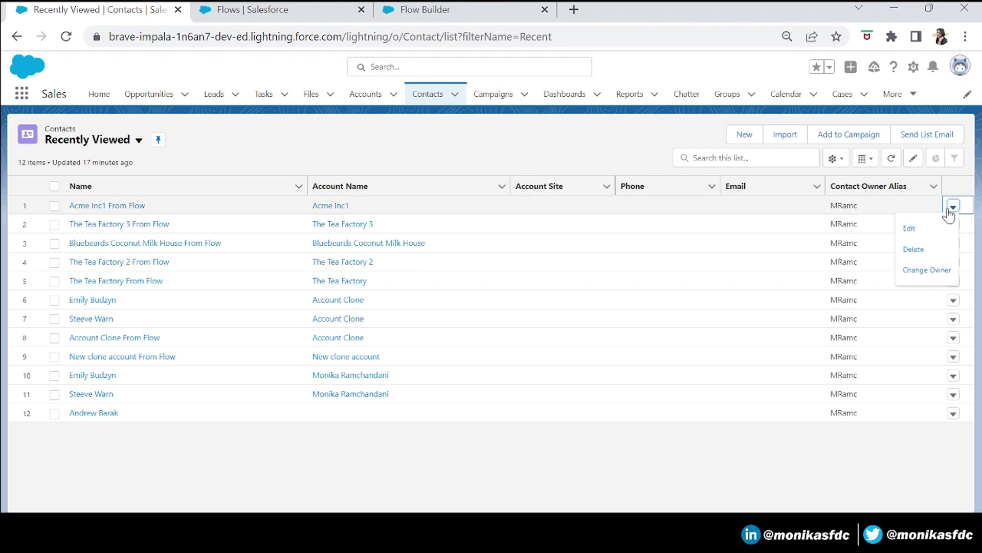
{"action": "left_click", "coordinate": [914, 250]}
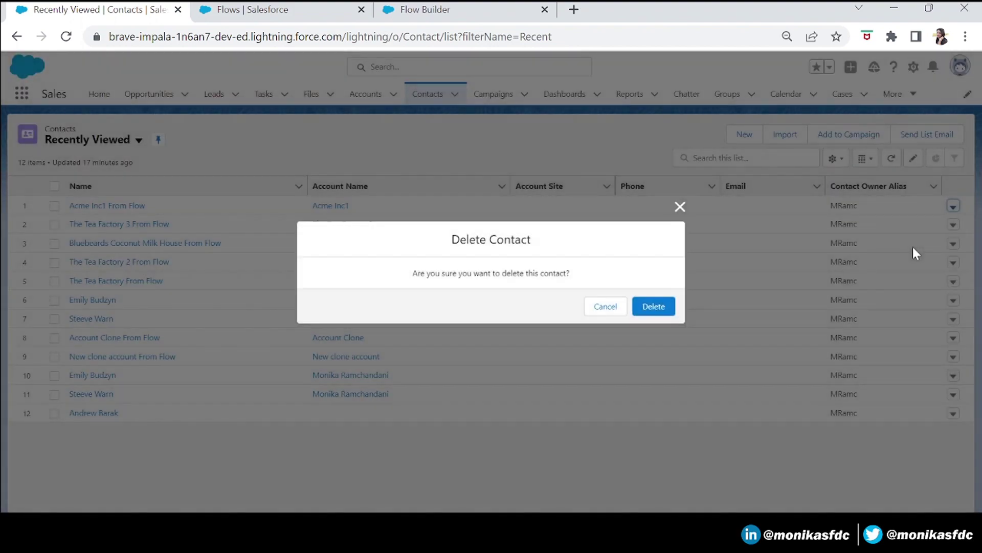
{"action": "left_click", "coordinate": [656, 306]}
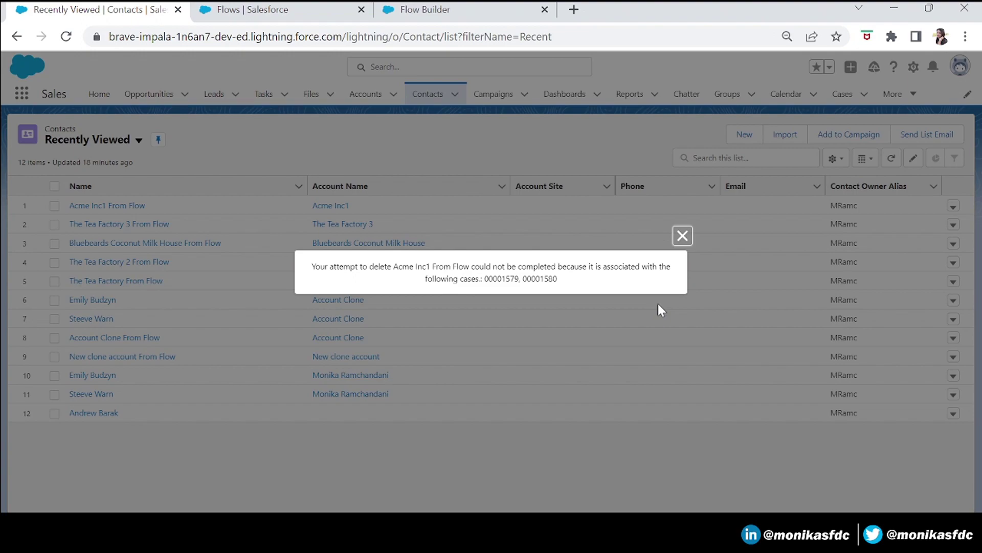
{"action": "double_click", "coordinate": [495, 278]}
{"action": "left_click", "coordinate": [535, 278]}
{"action": "double_click", "coordinate": [536, 278]}
{"action": "left_click", "coordinate": [683, 236]}
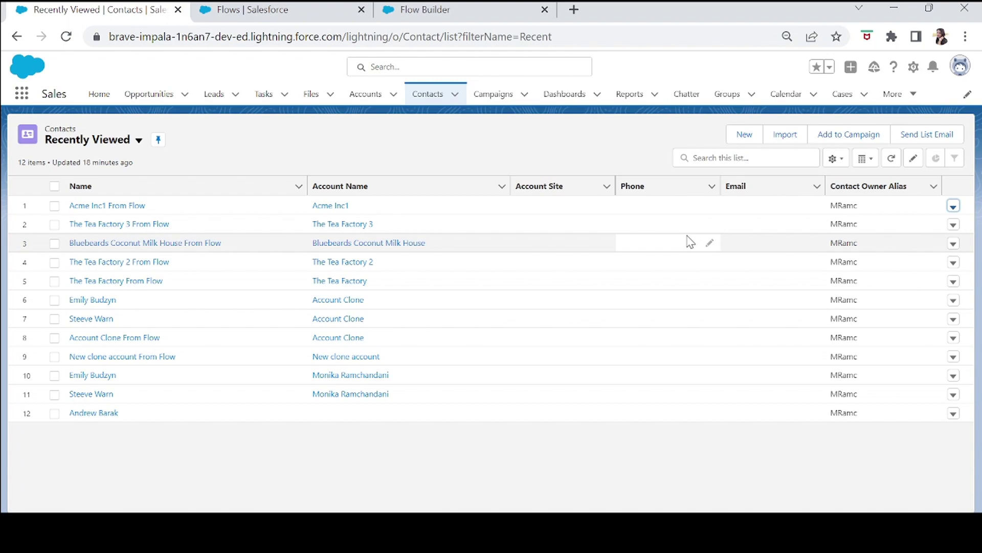
- Create a record-triggered flow on the Contact object that runs when a record is deleted
{"action": "left_click", "coordinate": [441, 10]}
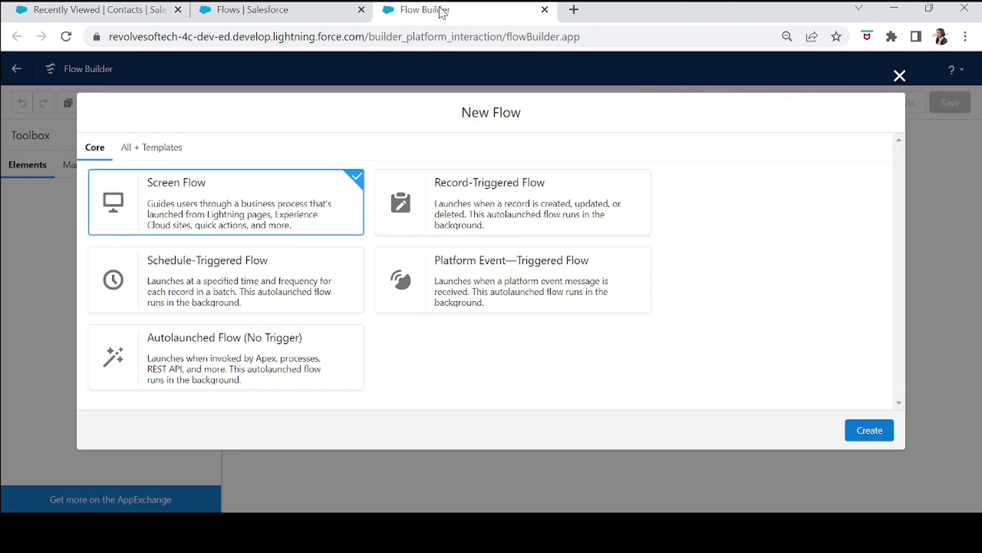
{"action": "left_click", "coordinate": [465, 204]}
{"action": "left_click", "coordinate": [855, 431]}
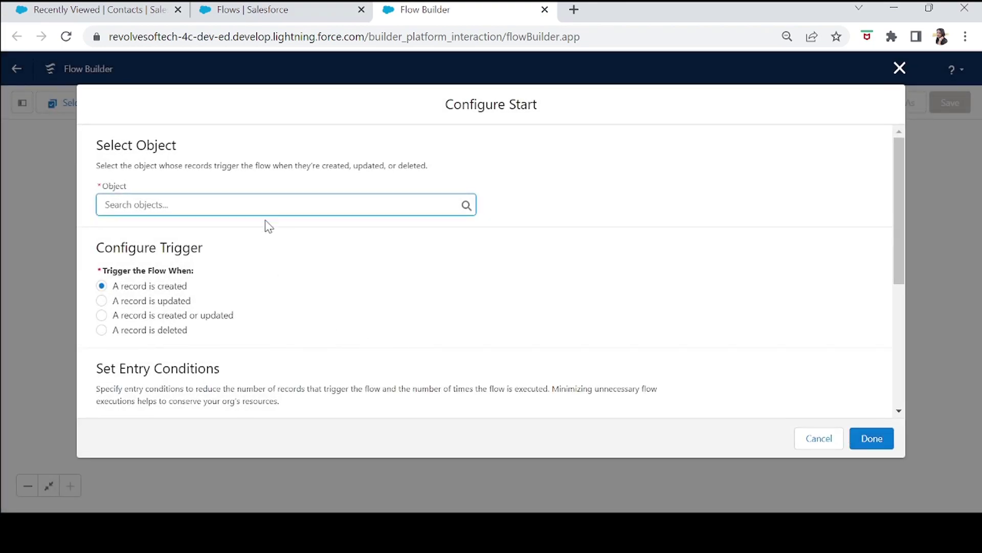
{"action": "left_click", "coordinate": [258, 204]}
{"action": "type", "text": "contact"}
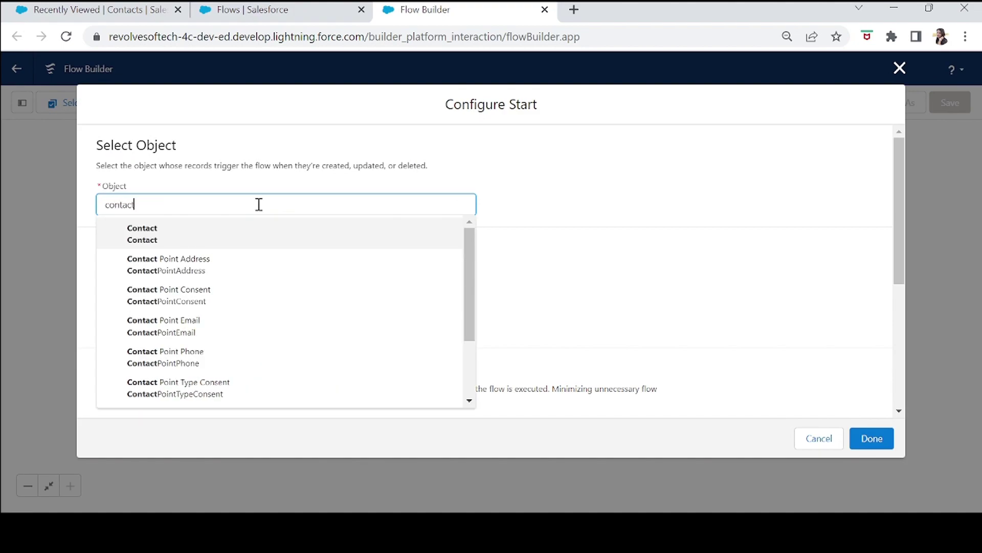
{"action": "left_click", "coordinate": [154, 240]}
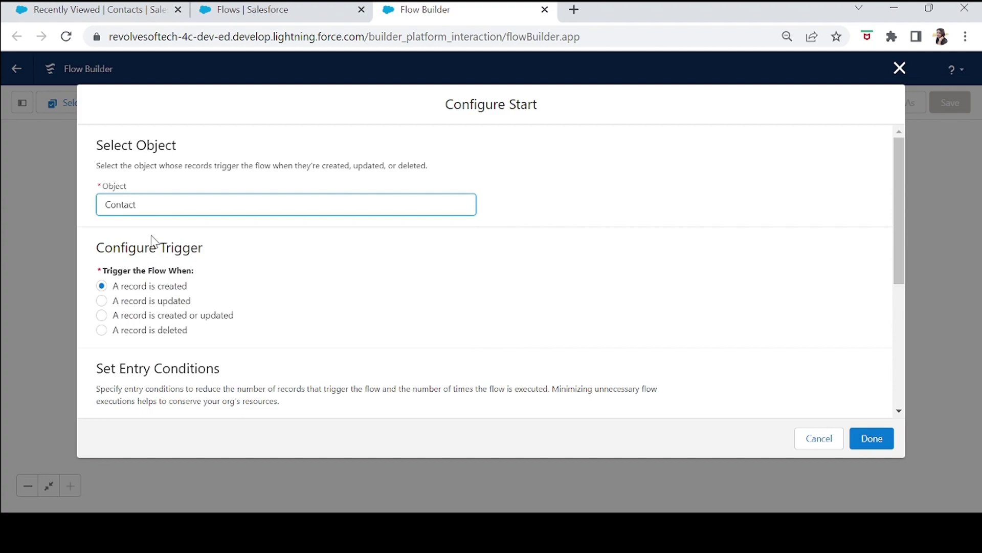
{"action": "left_click", "coordinate": [104, 332]}
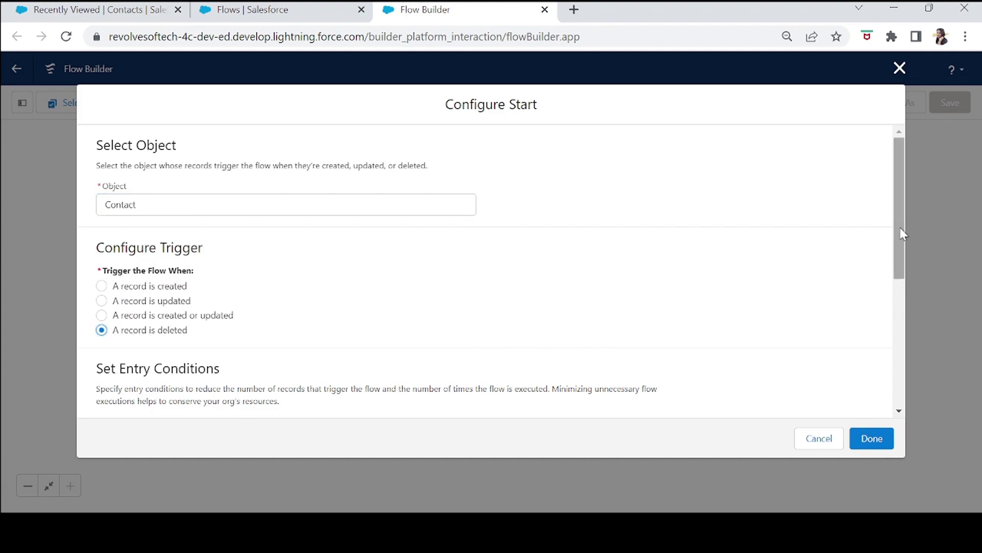
{"action": "left_click_drag", "start_coordinate": [894, 242], "coordinate": [886, 396]}
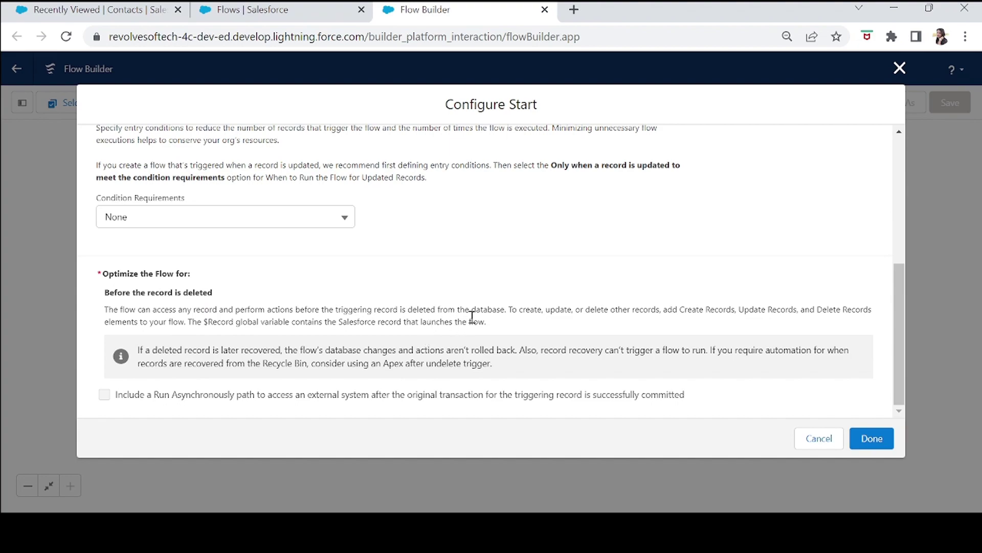
- Review the notes on running before deletion and the $Record variable, then confirm the start settings
{"action": "left_click_drag", "start_coordinate": [509, 312], "coordinate": [323, 311]}
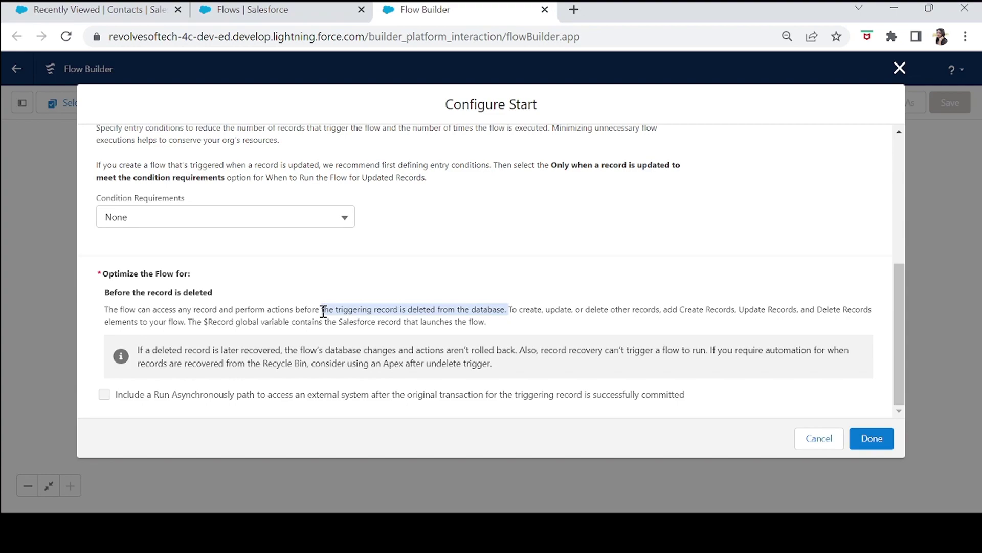
{"action": "left_click", "coordinate": [475, 356]}
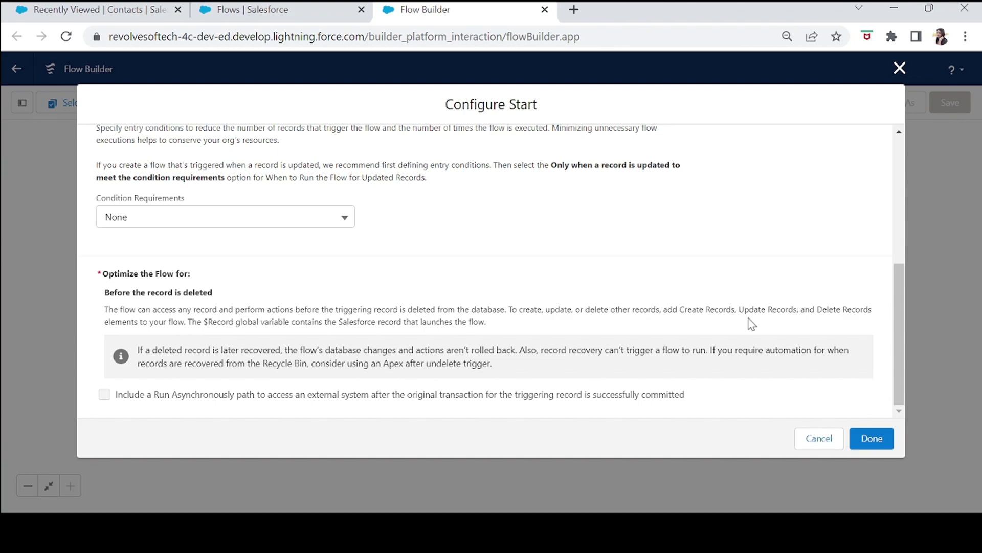
{"action": "left_click_drag", "start_coordinate": [679, 309], "coordinate": [801, 314]}
{"action": "left_click", "coordinate": [638, 325]}
{"action": "left_click_drag", "start_coordinate": [487, 322], "coordinate": [200, 321]}
{"action": "left_click", "coordinate": [195, 321]}
{"action": "double_click", "coordinate": [215, 320]}
{"action": "key", "text": "shift+Left"}
{"action": "left_click", "coordinate": [881, 443]}
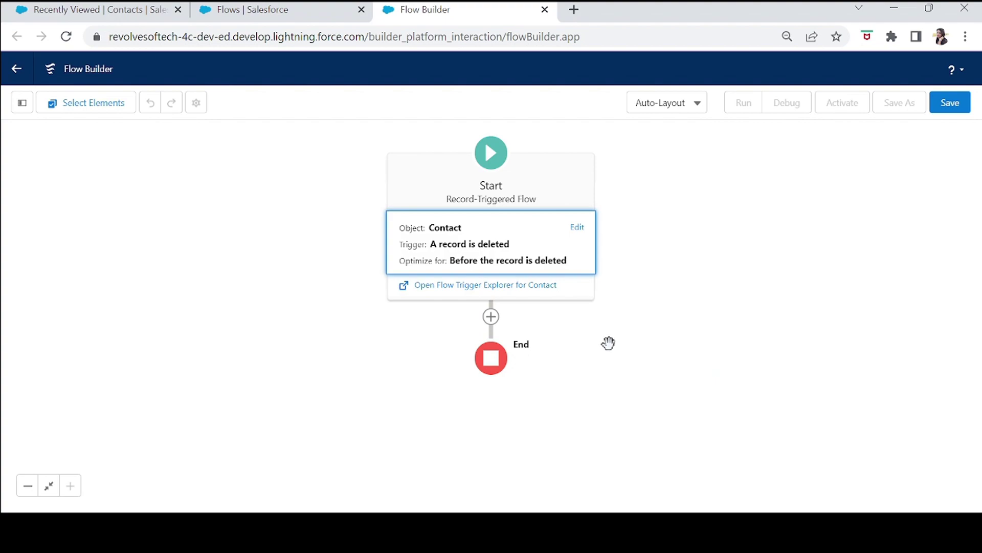
- Add a Get Records element labelled 'Get Cases', with a description, that retrieves Case records
{"action": "left_click", "coordinate": [491, 322]}
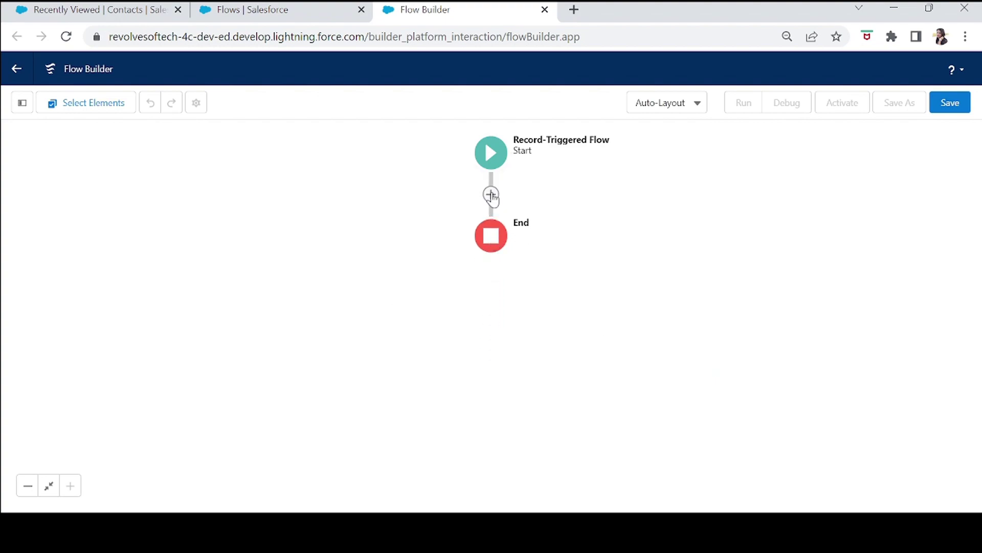
{"action": "left_click", "coordinate": [491, 195]}
{"action": "left_click", "coordinate": [453, 246]}
{"action": "type", "text": "get"}
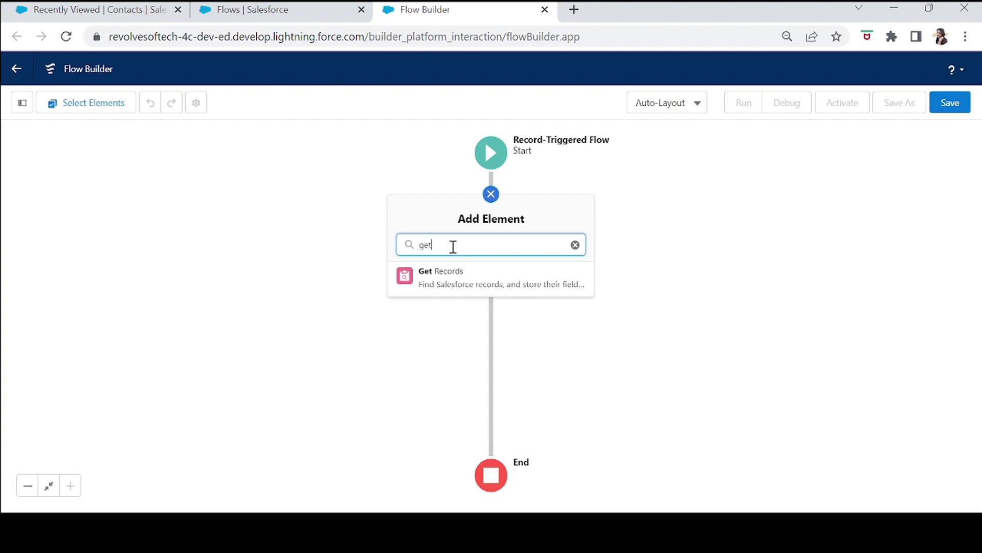
{"action": "left_click", "coordinate": [441, 276]}
{"action": "type", "text": "Get Cases"}
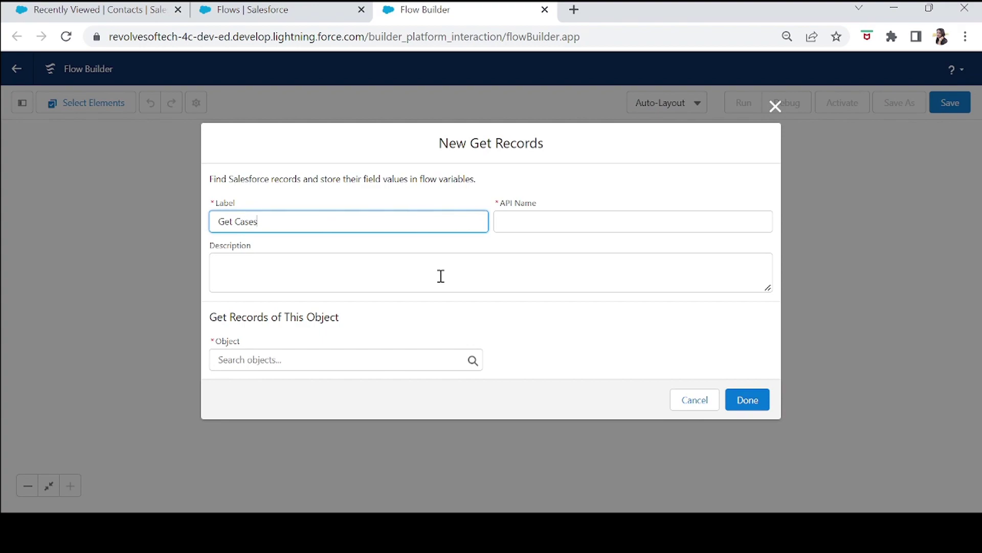
{"action": "key", "text": "Tab"}
{"action": "key", "text": "Tab"}
{"action": "type", "text": "Cased"}
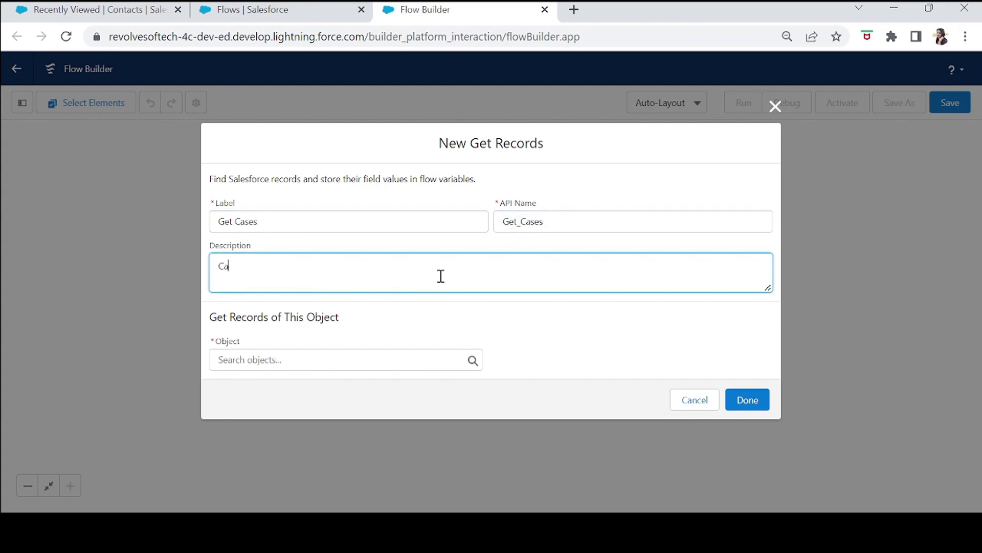
{"action": "type", "text": " re"}
{"action": "key", "text": "BackSpace"}
{"action": "key", "text": "BackSpace"}
{"action": "key", "text": "BackSpace"}
{"action": "key", "text": "BackSpace"}
{"action": "type", "text": "s related to contact"}
{"action": "key", "text": "Tab"}
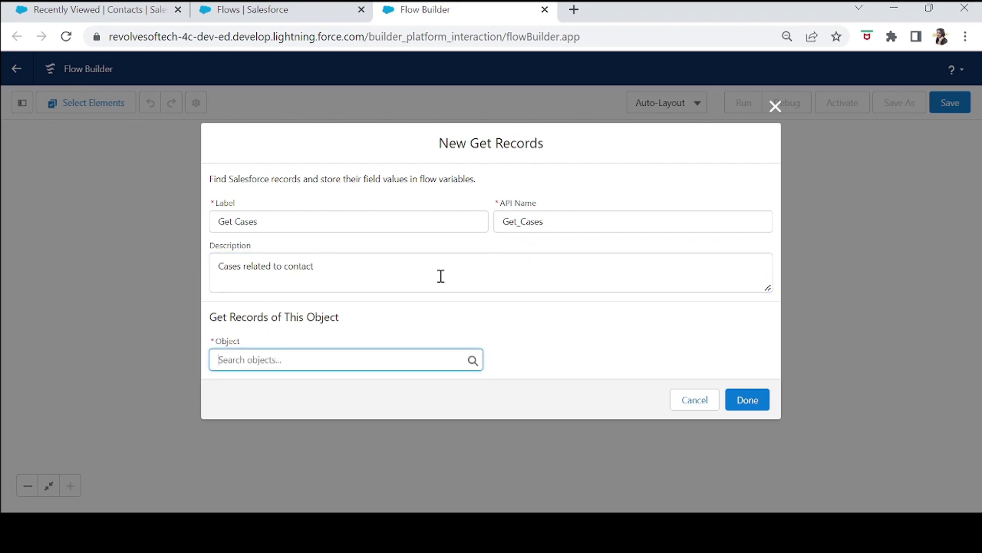
{"action": "type", "text": "Case"}
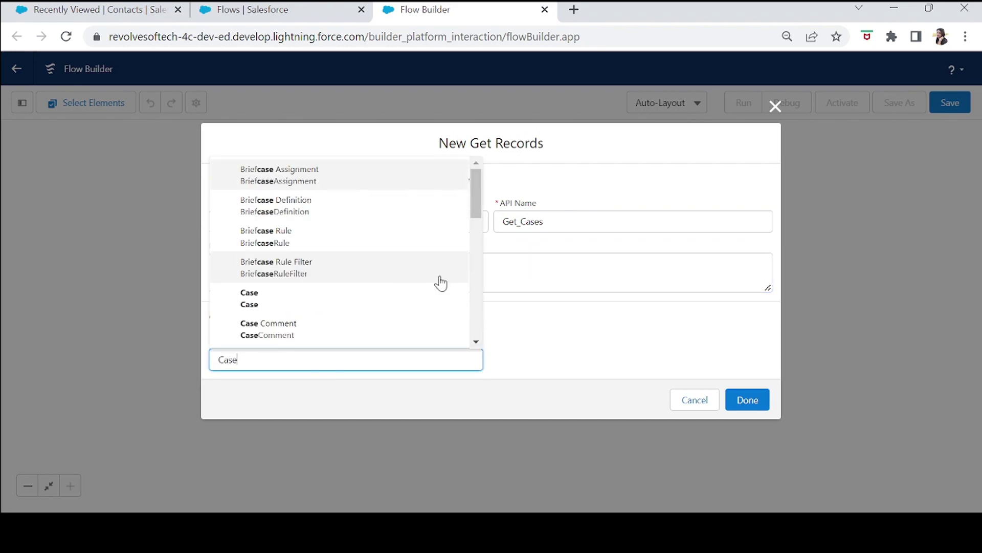
{"action": "left_click", "coordinate": [373, 304]}
- Filter Cases where ContactId equals {!$Record.Id} and store all matching records
{"action": "left_click_drag", "start_coordinate": [773, 238], "coordinate": [780, 315]}
{"action": "left_click", "coordinate": [267, 291]}
{"action": "type", "text": "contact"}
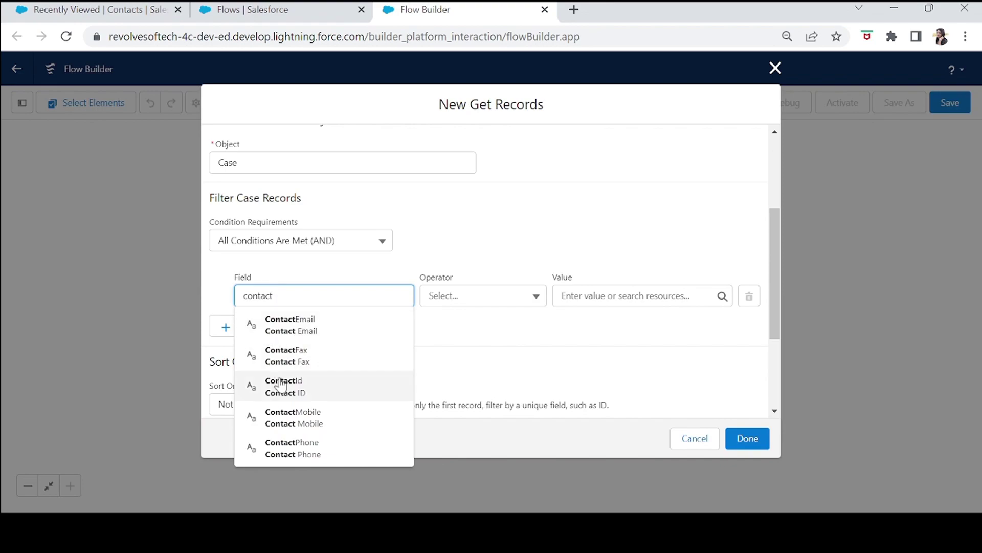
{"action": "left_click", "coordinate": [281, 384]}
{"action": "left_click", "coordinate": [592, 293]}
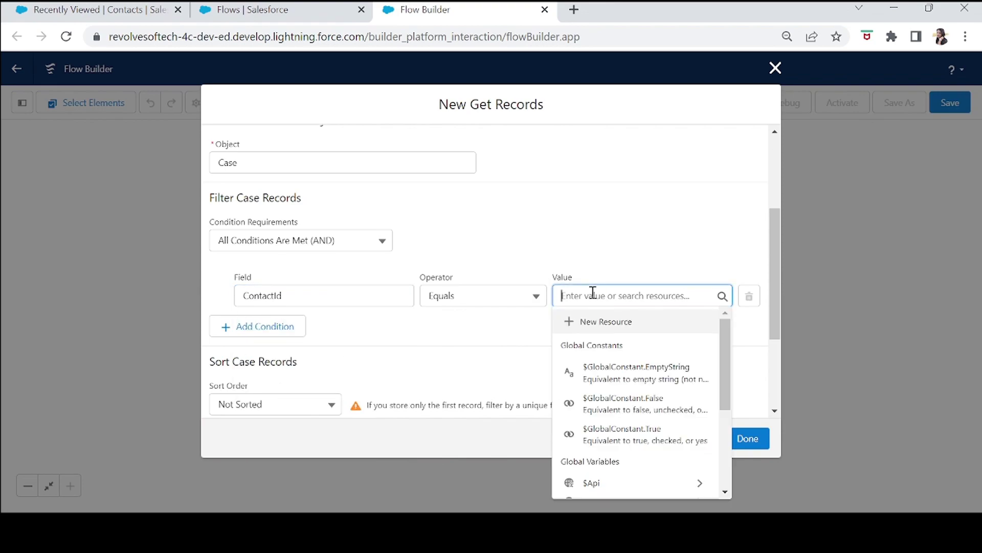
{"action": "type", "text": "record"}
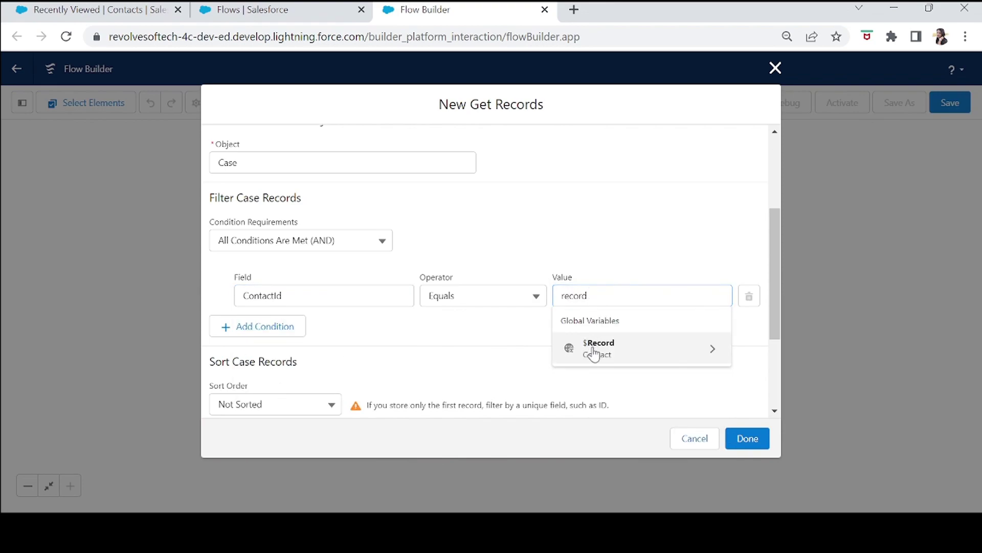
{"action": "left_click", "coordinate": [594, 353]}
{"action": "type", "text": "id"}
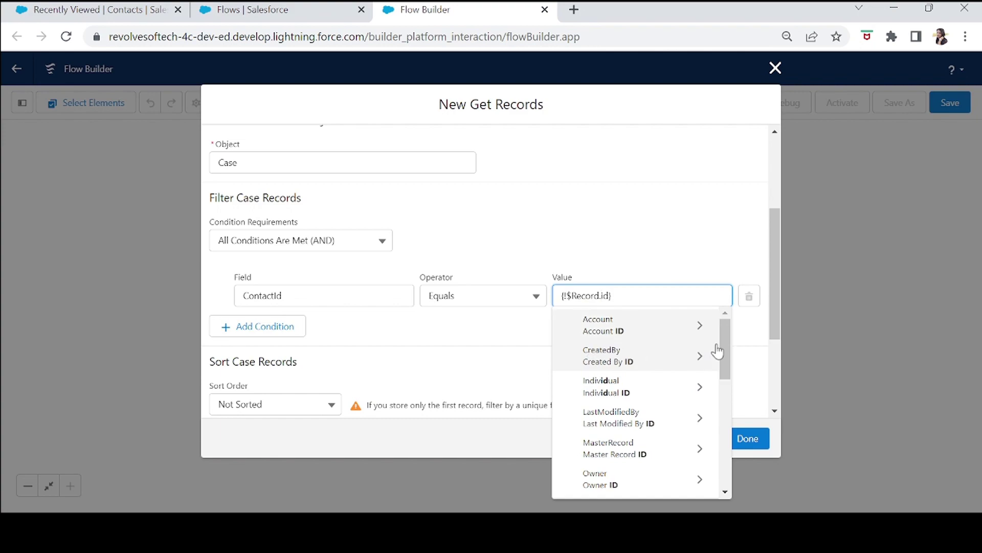
{"action": "left_click_drag", "start_coordinate": [725, 353], "coordinate": [717, 430]}
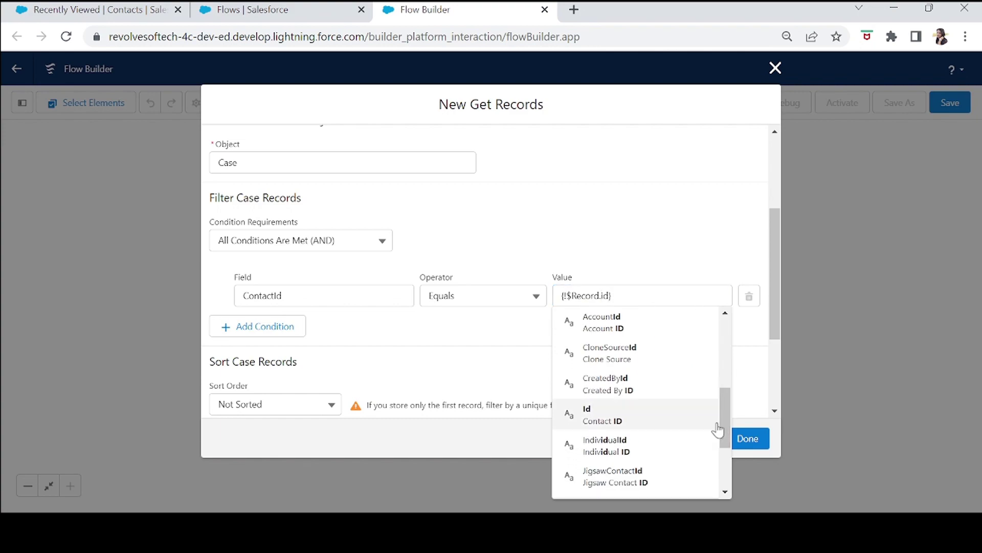
{"action": "left_click", "coordinate": [629, 410]}
{"action": "left_click_drag", "start_coordinate": [774, 276], "coordinate": [772, 382]}
{"action": "left_click", "coordinate": [254, 339]}
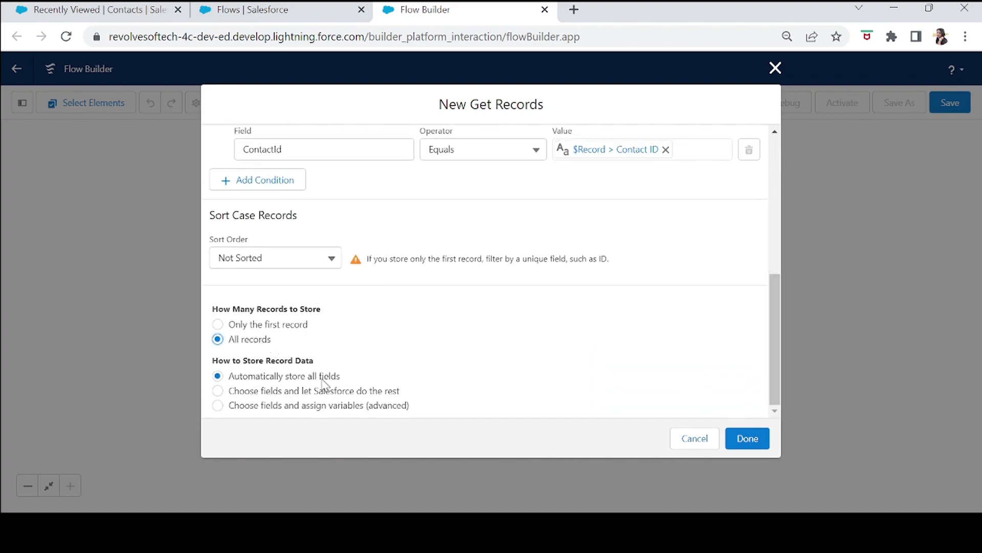
{"action": "left_click", "coordinate": [755, 443]}
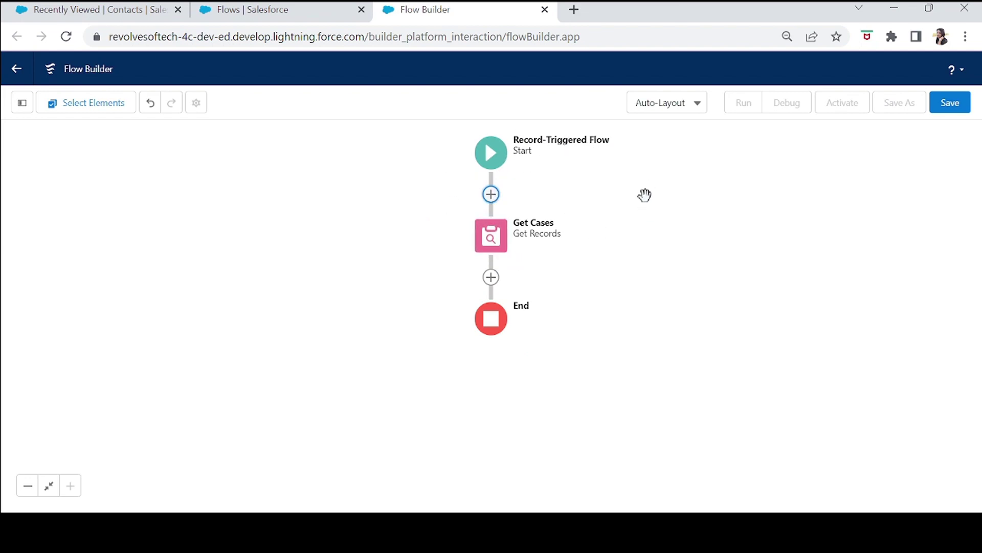
- Add a Decision 'Check the get cases element' with an outcome labelled 'Check if Null'
{"action": "left_click", "coordinate": [492, 278]}
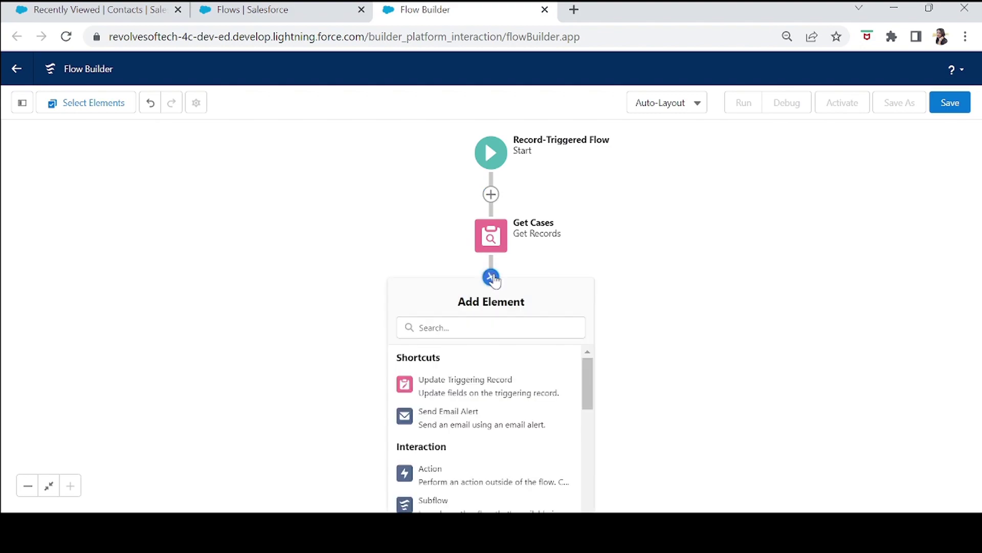
{"action": "left_click", "coordinate": [477, 330]}
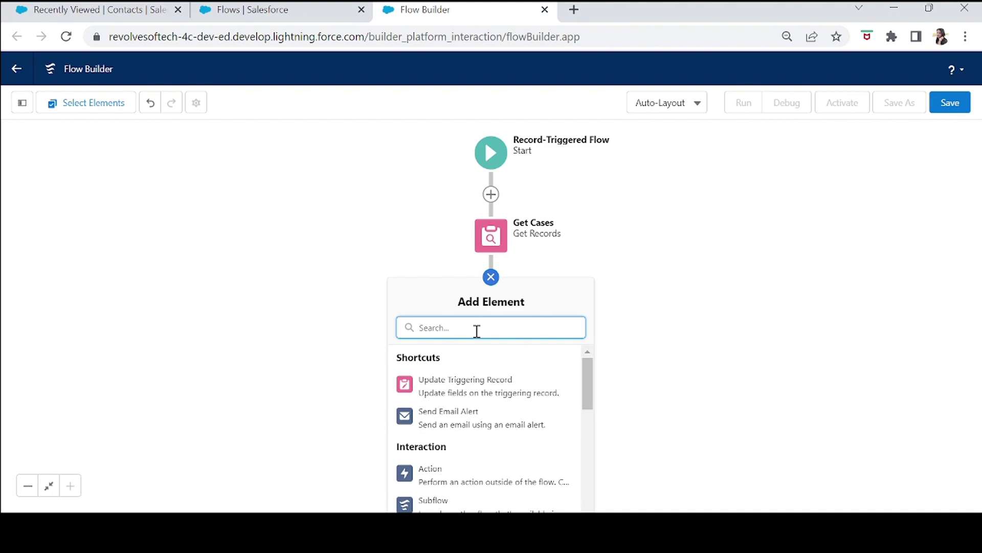
{"action": "type", "text": "dec"}
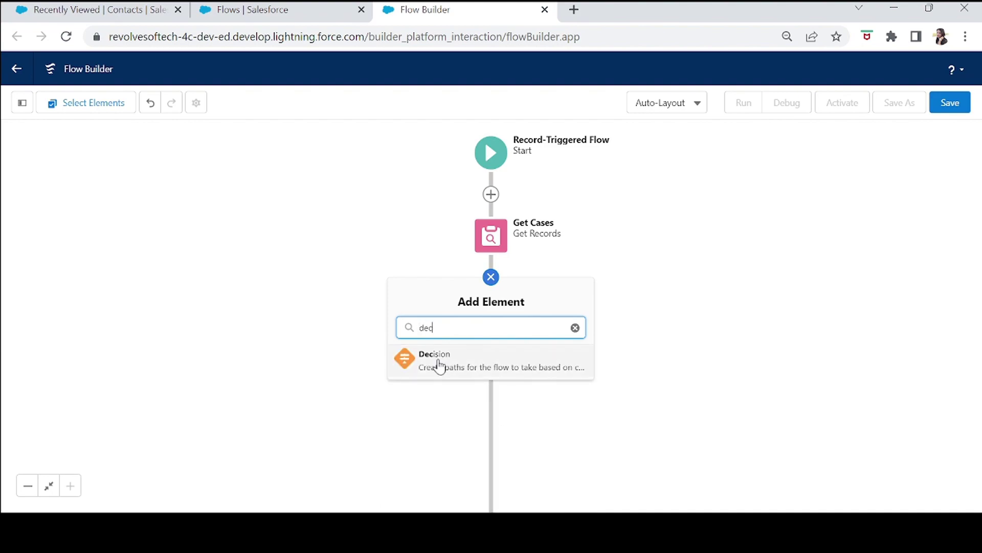
{"action": "left_click", "coordinate": [417, 357]}
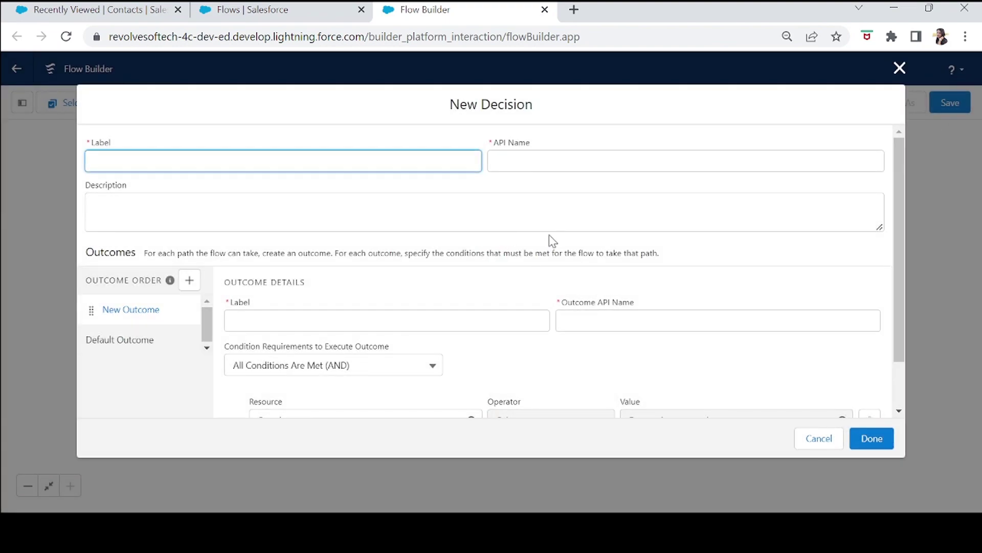
{"action": "type", "text": "Check the get cases element"}
{"action": "key", "text": "Tab"}
{"action": "key", "text": "Tab"}
{"action": "key", "text": "Tab"}
{"action": "key", "text": "Tab"}
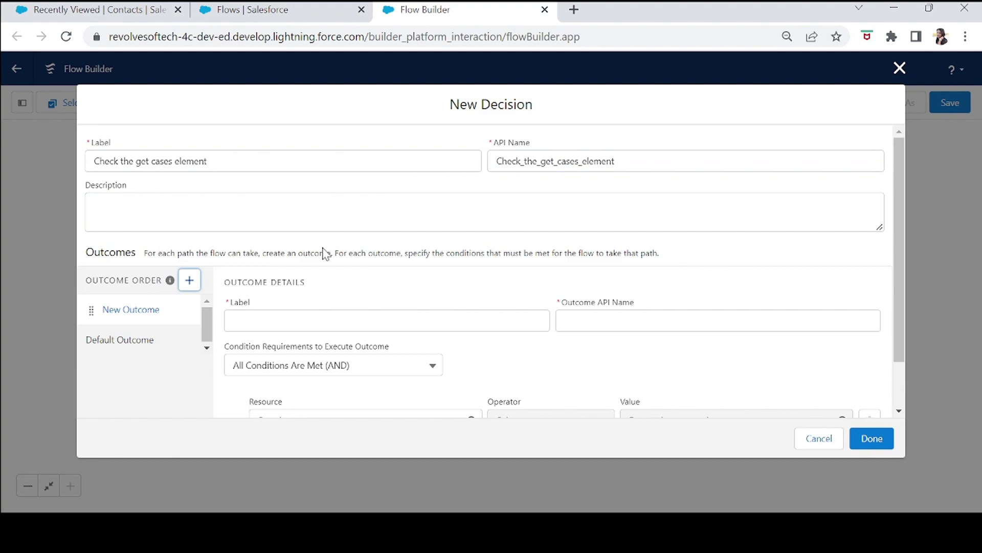
{"action": "left_click", "coordinate": [291, 316]}
{"action": "type", "text": "De"}
{"action": "key", "text": "BackSpace"}
{"action": "key", "text": "BackSpace"}
{"action": "type", "text": "Check if"}
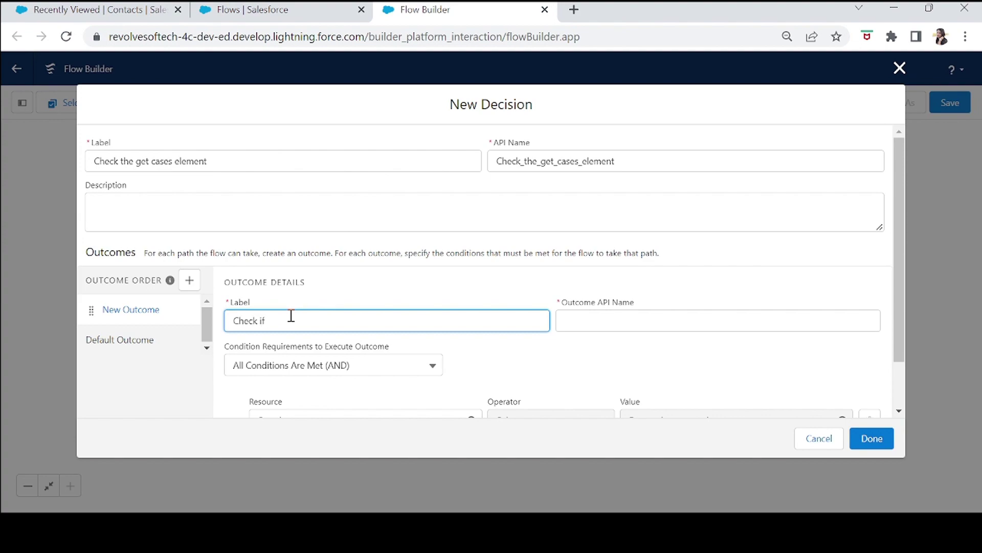
{"action": "type", "text": " Null"}
{"action": "key", "text": "Tab"}
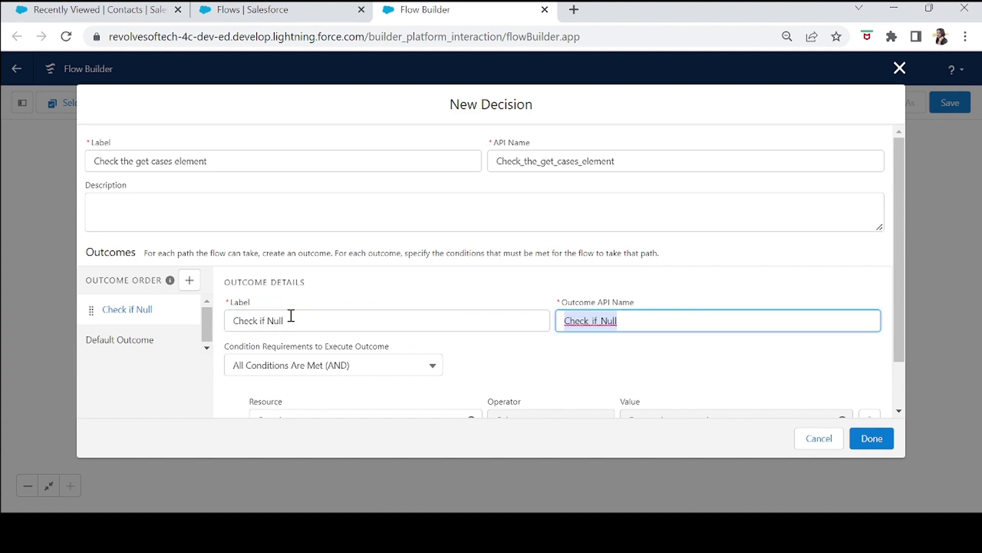
- Set the outcome condition to Cases from Get_Cases Is Null equals False, and save the decision
{"action": "left_click", "coordinate": [902, 317]}
{"action": "scroll", "coordinate": [902, 317], "scroll_direction": "down", "scroll_amount": 1}
{"action": "left_click", "coordinate": [336, 362]}
{"action": "type", "text": "get"}
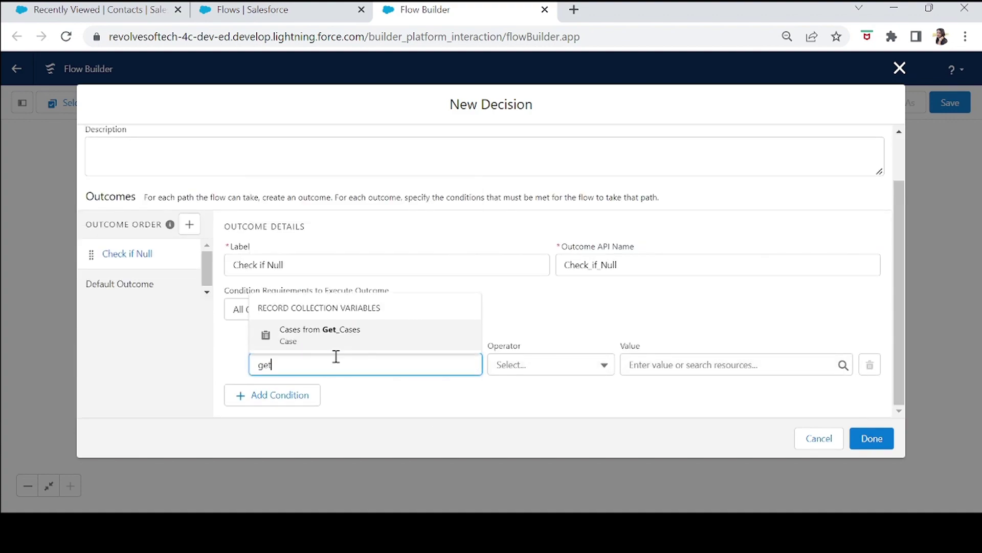
{"action": "left_click", "coordinate": [313, 337]}
{"action": "left_click", "coordinate": [567, 369]}
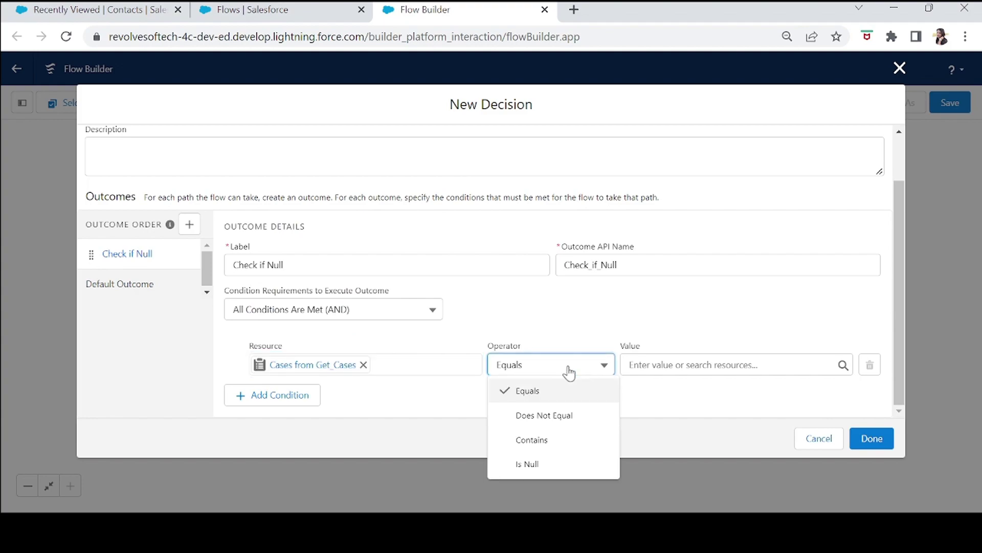
{"action": "left_click", "coordinate": [526, 463]}
{"action": "left_click", "coordinate": [665, 365]}
{"action": "type", "text": "fa"}
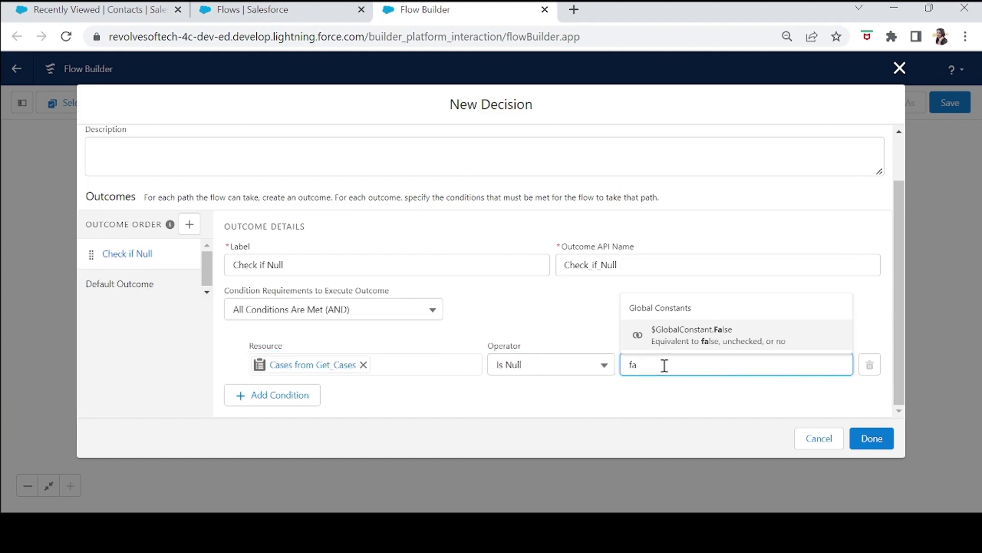
{"action": "left_click", "coordinate": [707, 337]}
{"action": "key", "text": "BackSpace"}
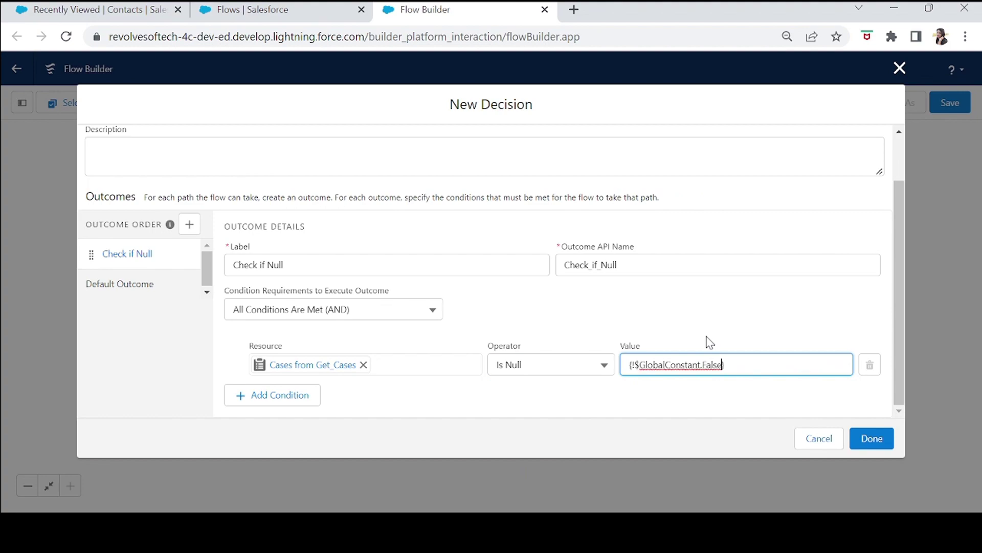
{"action": "type", "text": "}"}
{"action": "left_click", "coordinate": [871, 441]}
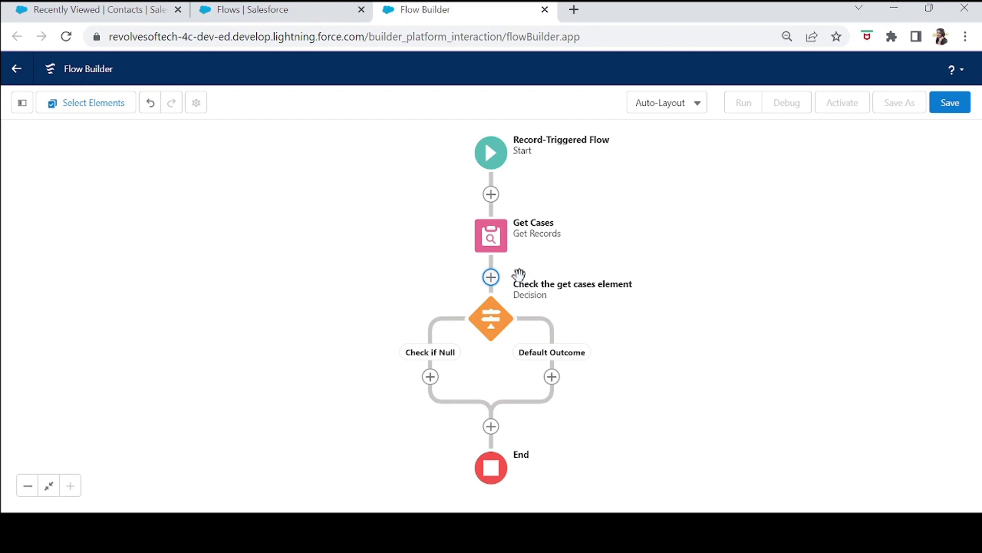
- On the Check if Null path, add Delete Records 'Delete the cases' removing Cases from Get_Cases
{"action": "left_click", "coordinate": [431, 377]}
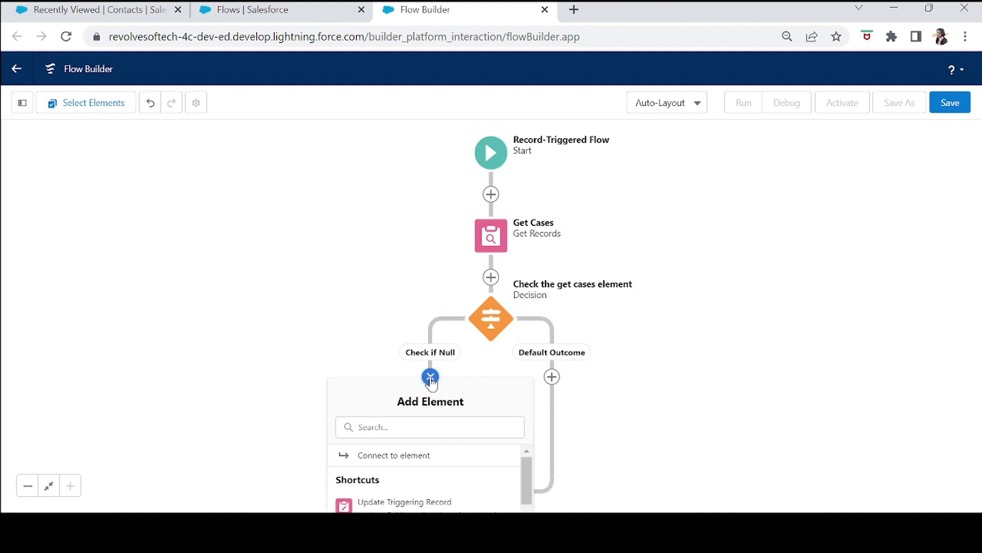
{"action": "left_click", "coordinate": [399, 433]}
{"action": "type", "text": "deele"}
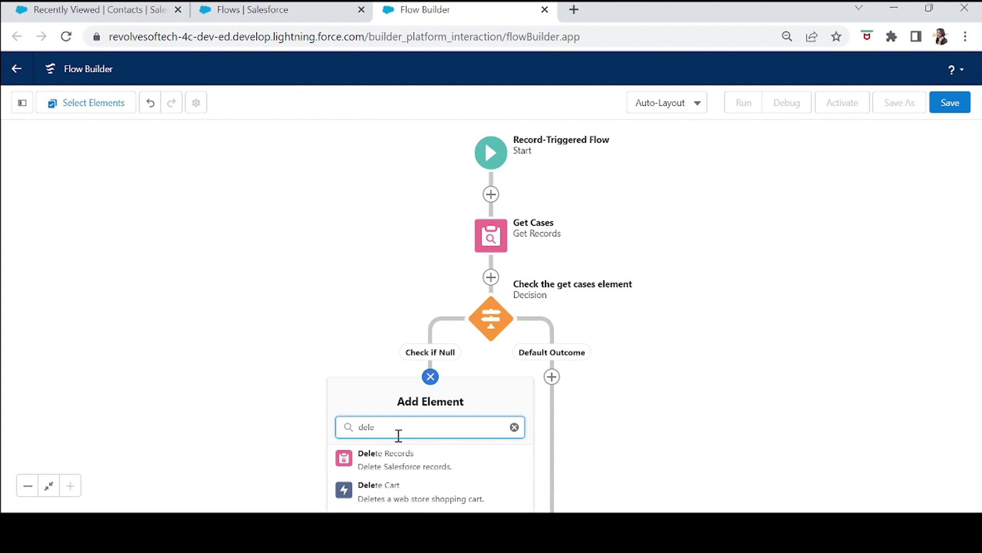
{"action": "left_click", "coordinate": [382, 460]}
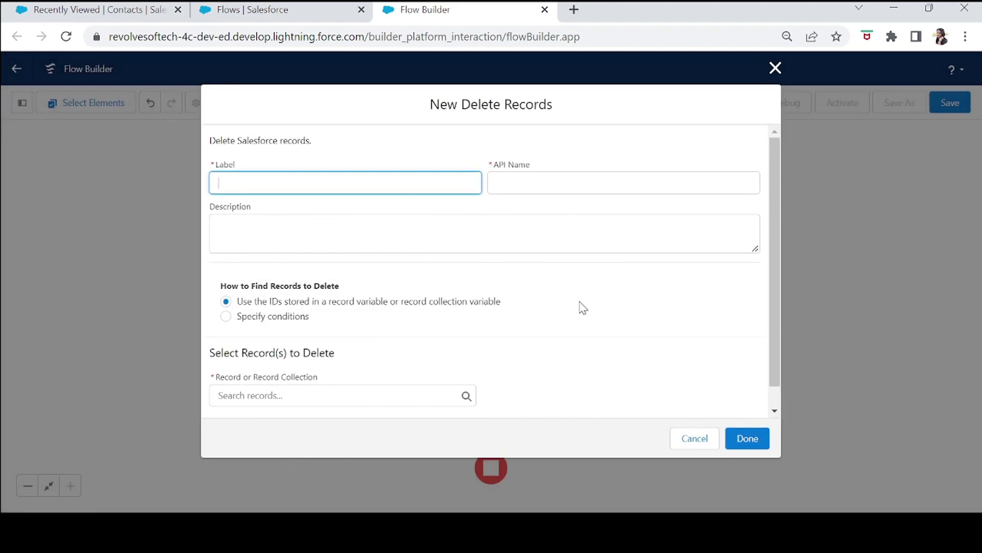
{"action": "type", "text": "Delete the cases"}
{"action": "key", "text": "Tab"}
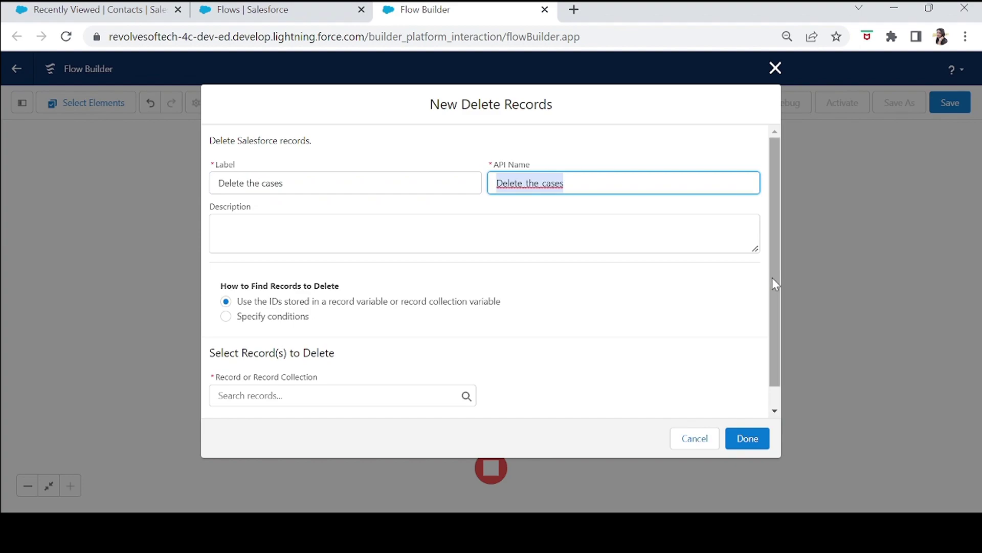
{"action": "left_click_drag", "start_coordinate": [774, 278], "coordinate": [775, 298]}
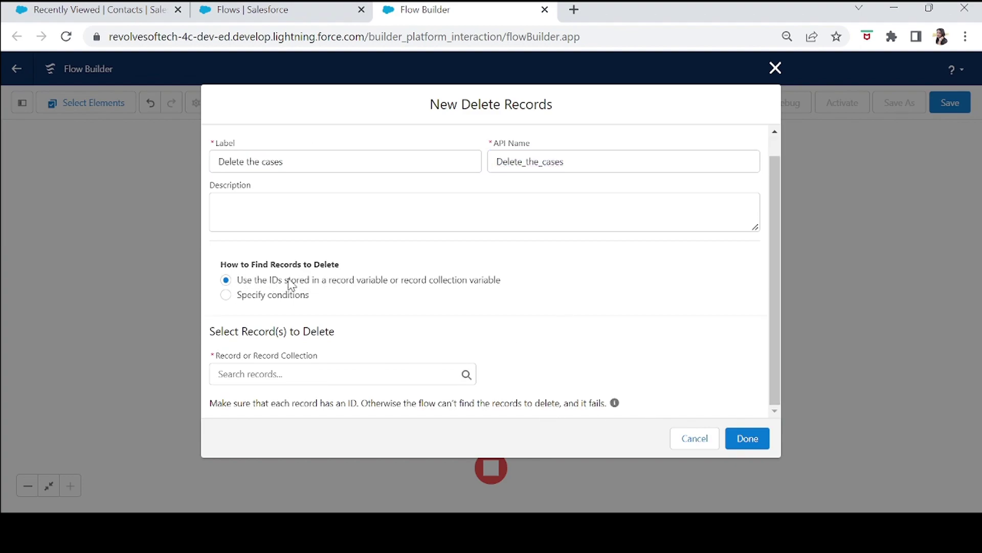
{"action": "left_click", "coordinate": [290, 374]}
{"action": "type", "text": "get"}
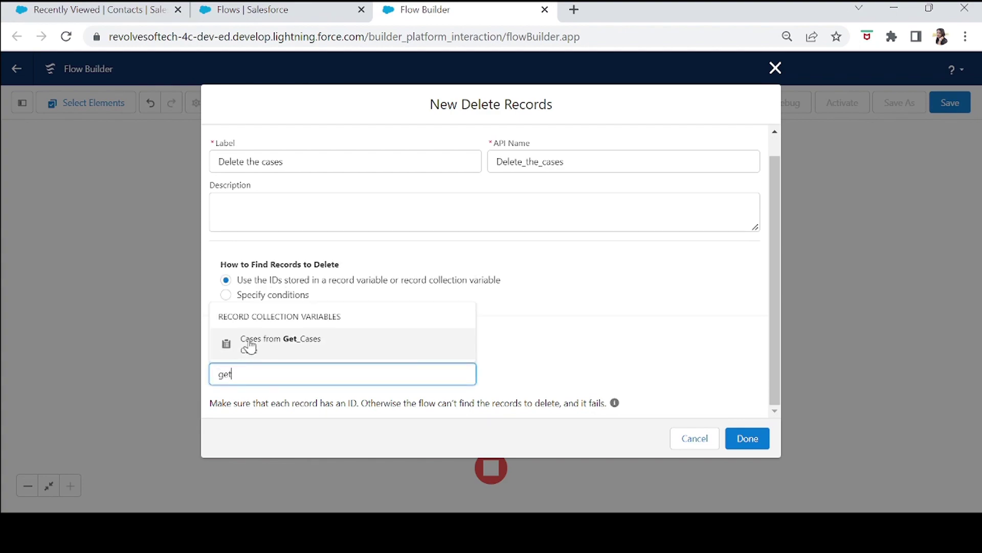
{"action": "left_click", "coordinate": [266, 340]}
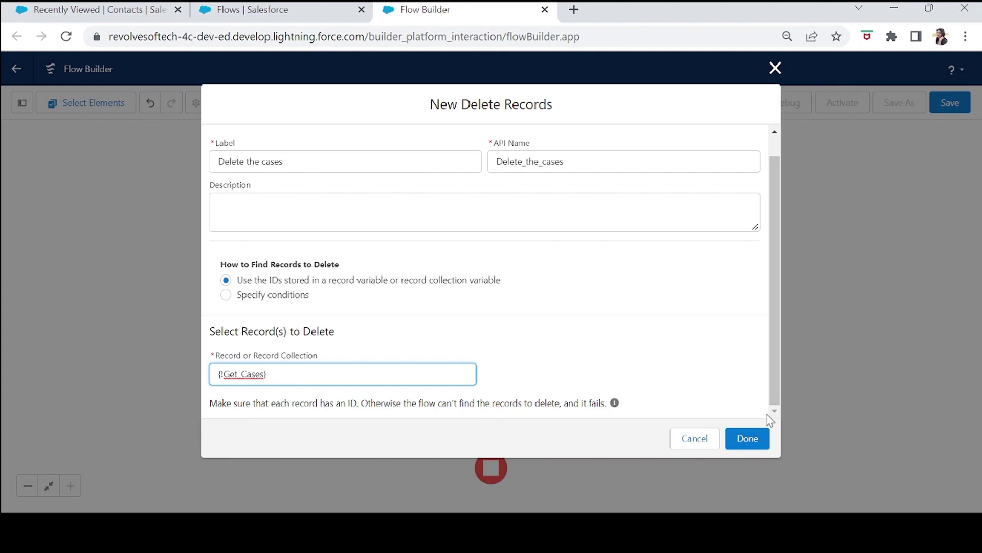
{"action": "left_click", "coordinate": [748, 439]}
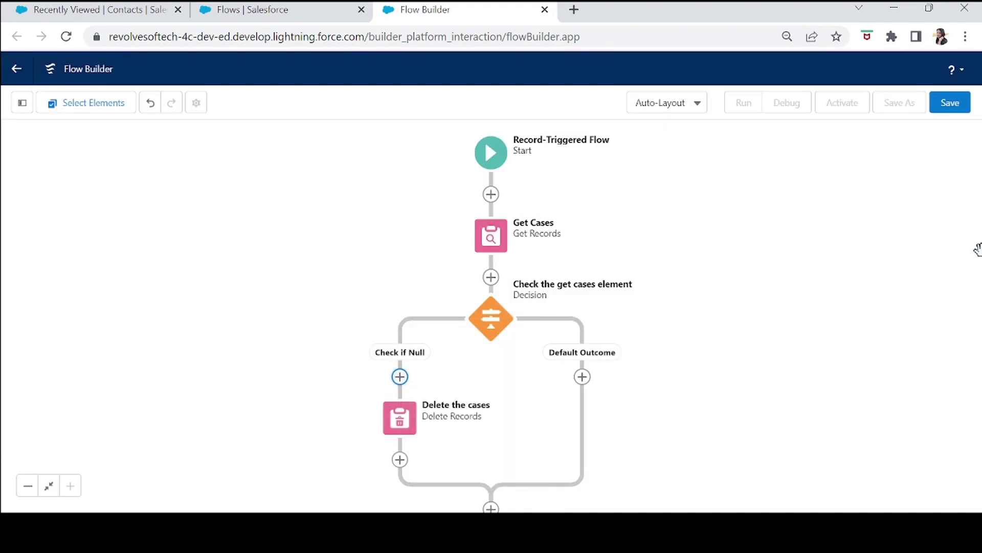
{"action": "mouse_move", "coordinate": [787, 426]}
{"action": "left_mouse_down"}
{"action": "mouse_move", "coordinate": [803, 290]}
{"action": "mouse_move", "coordinate": [791, 433]}
{"action": "mouse_move", "coordinate": [789, 424]}
{"action": "left_mouse_up"}
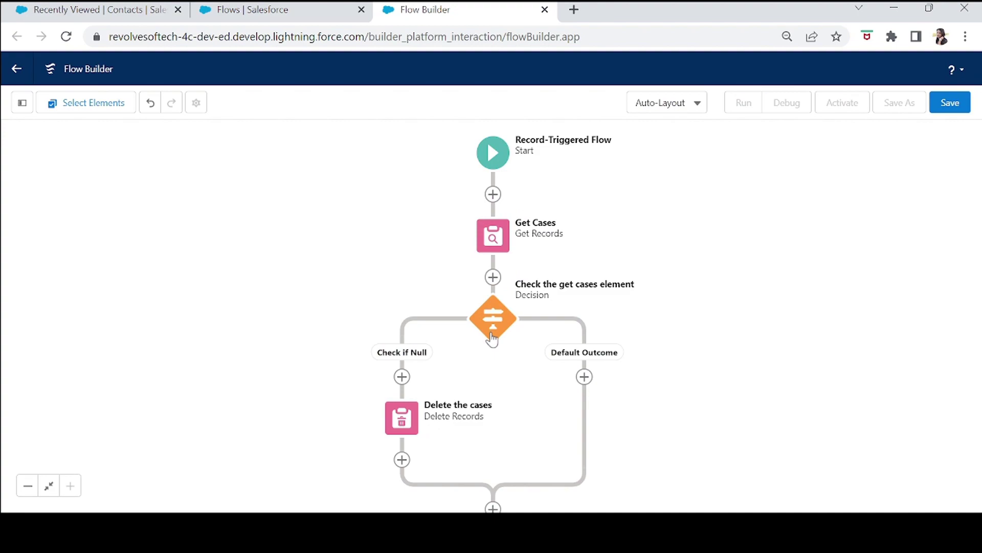
{"action": "double_click", "coordinate": [406, 423]}
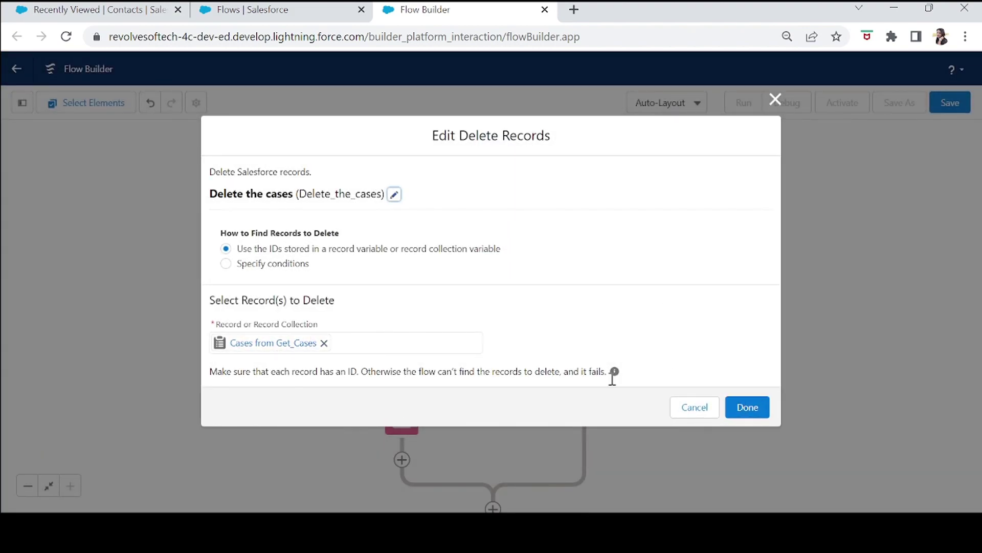
{"action": "left_click", "coordinate": [749, 409]}
{"action": "mouse_move", "coordinate": [672, 445]}
{"action": "left_mouse_down"}
{"action": "mouse_move", "coordinate": [652, 434]}
{"action": "mouse_move", "coordinate": [659, 351]}
{"action": "mouse_move", "coordinate": [655, 458]}
{"action": "left_mouse_up"}
- Save the flow as 'Delete related cases of the contacts' and activate Version 1
{"action": "left_click", "coordinate": [950, 105]}
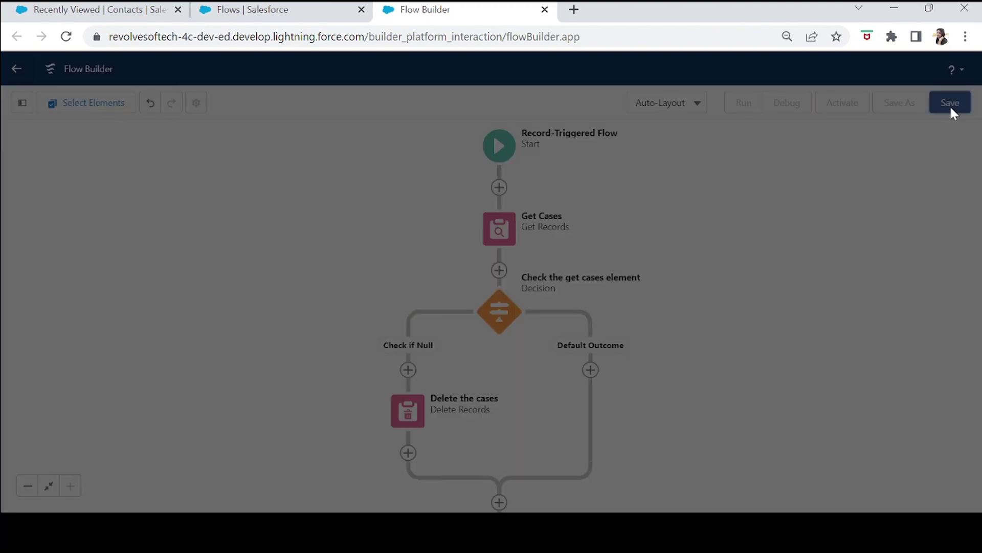
{"action": "left_click", "coordinate": [408, 234]}
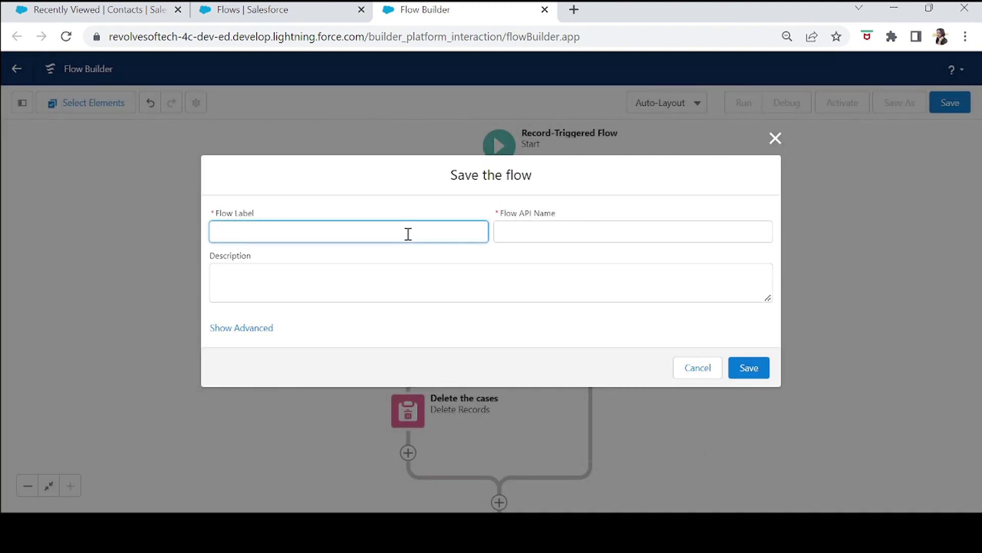
{"action": "type", "text": "Delete related cases of the contatc"}
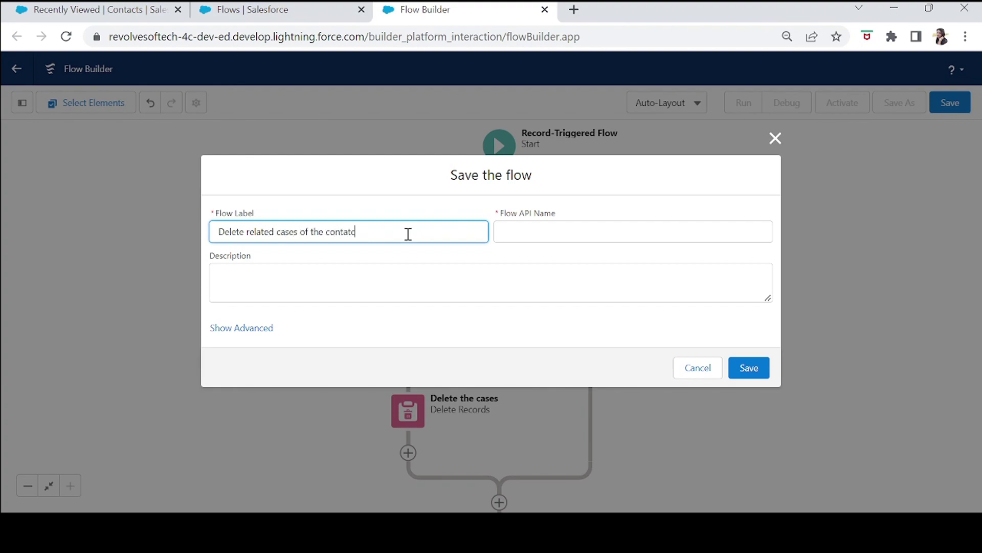
{"action": "key", "text": "BackSpace"}
{"action": "key", "text": "BackSpace"}
{"action": "type", "text": "cts"}
{"action": "key", "text": "Tab"}
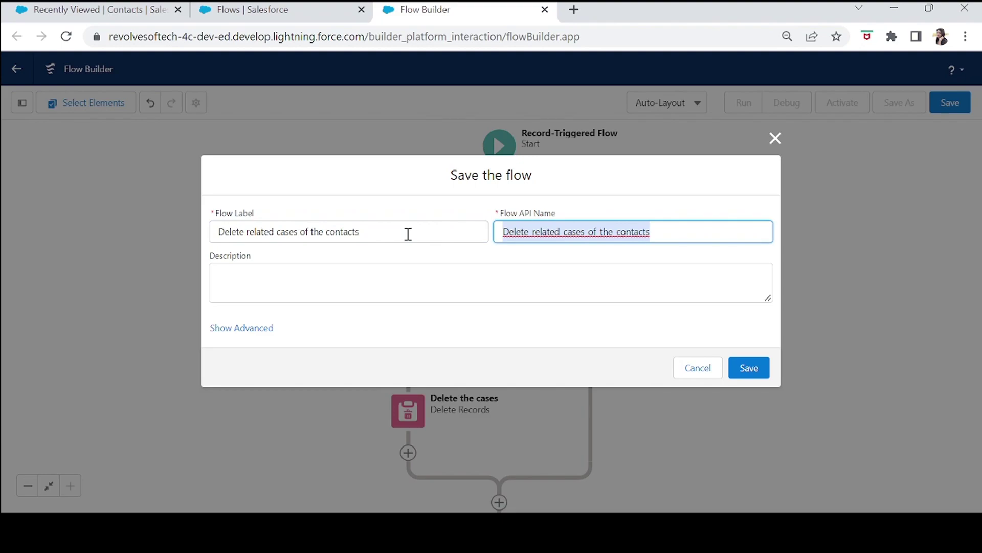
{"action": "left_click", "coordinate": [747, 376]}
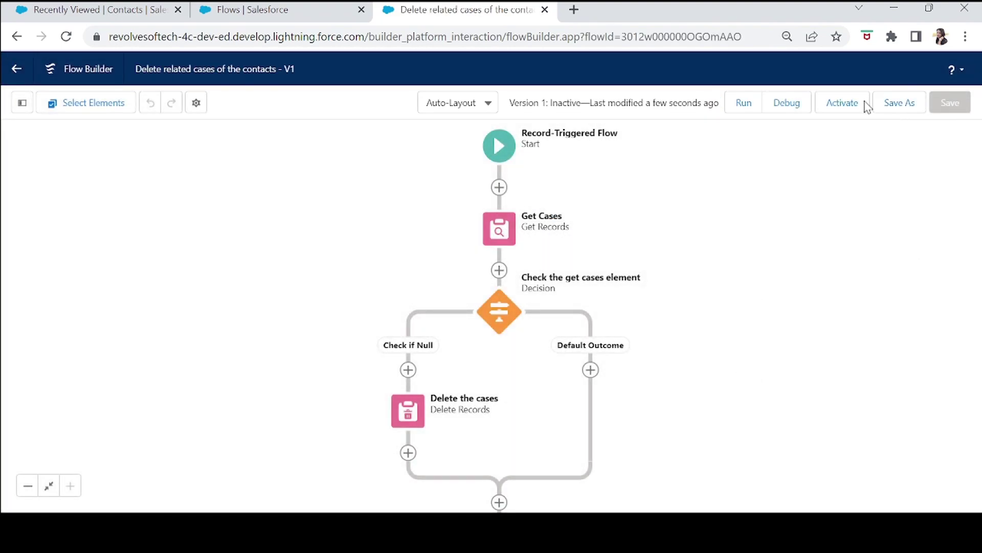
{"action": "left_click", "coordinate": [837, 104]}
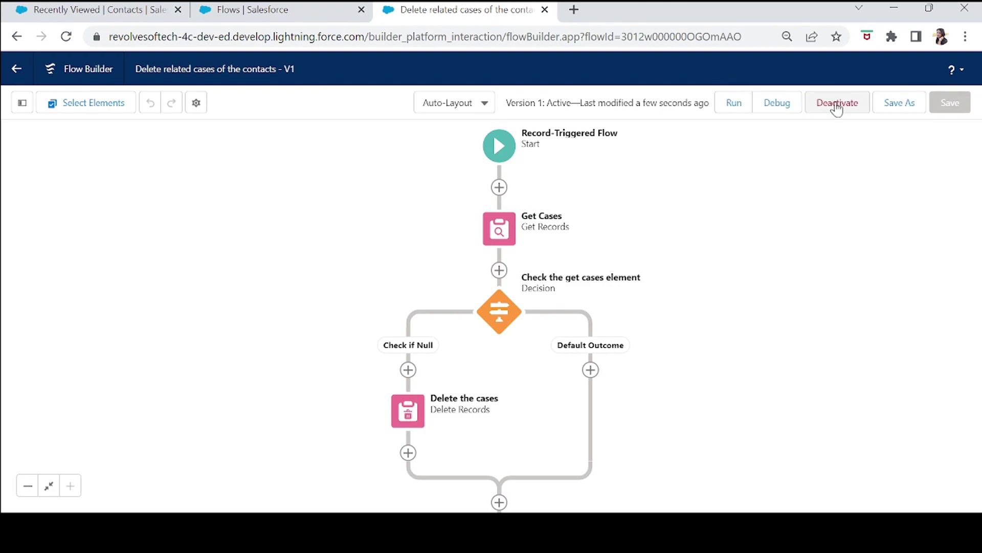
{"action": "left_click", "coordinate": [127, 15]}
- Refresh the Contacts list and delete the contact linked to the Acme Inc1 account
{"action": "key", "text": "F5"}
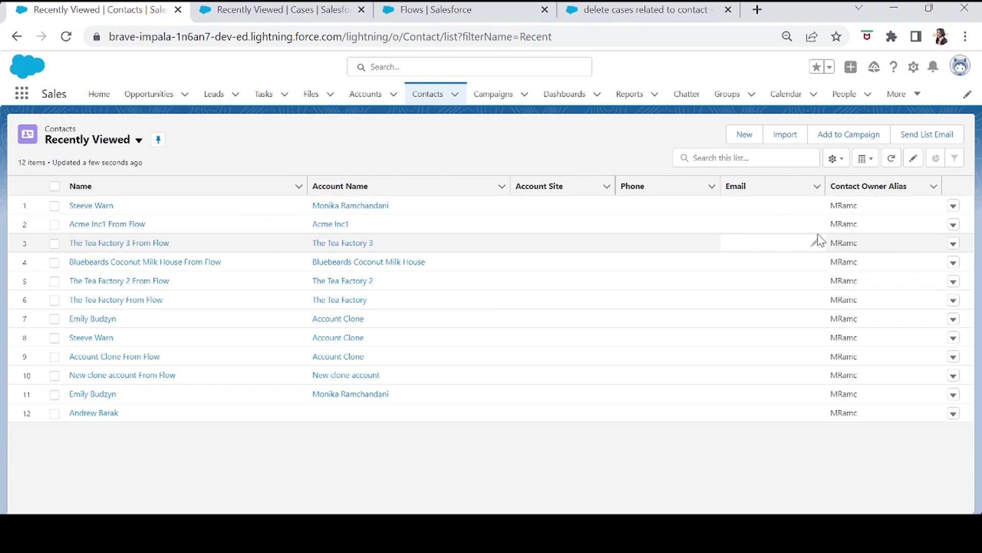
{"action": "left_click", "coordinate": [953, 225]}
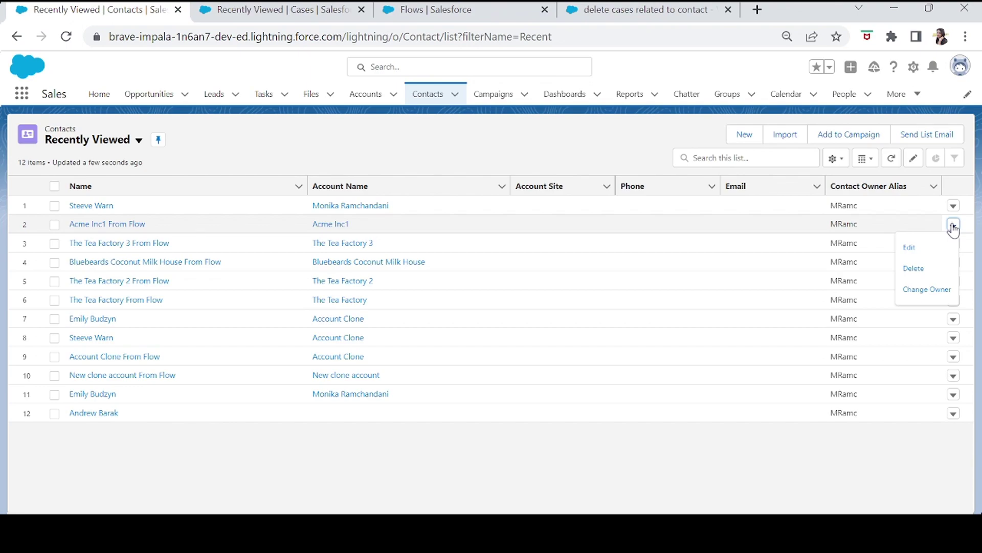
{"action": "left_click", "coordinate": [914, 272]}
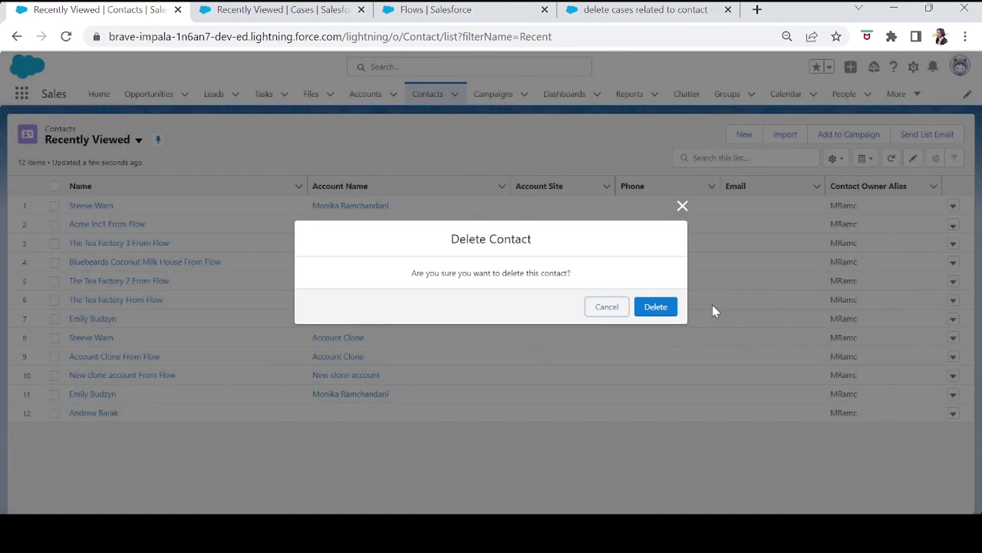
{"action": "left_click", "coordinate": [654, 306]}
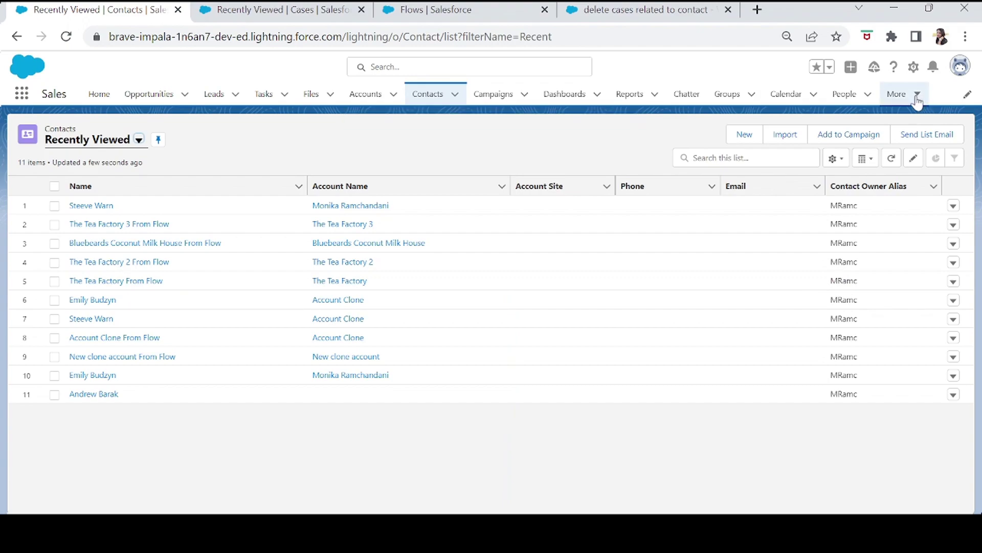
{"action": "left_click", "coordinate": [282, 10]}
- Reload the Cases list to confirm only 10 cases remain, then return to Contacts
{"action": "left_click", "coordinate": [268, 40]}
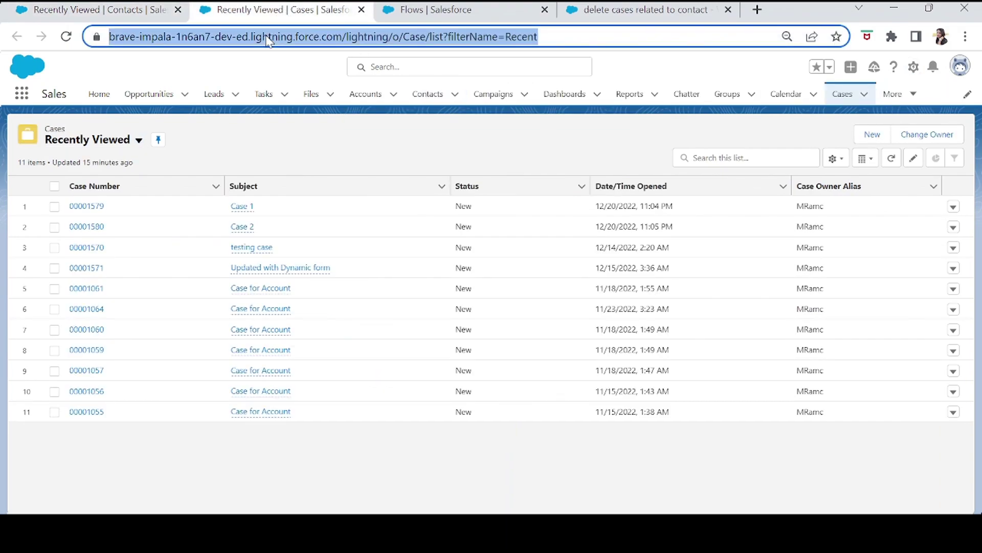
{"action": "key", "text": "Return"}
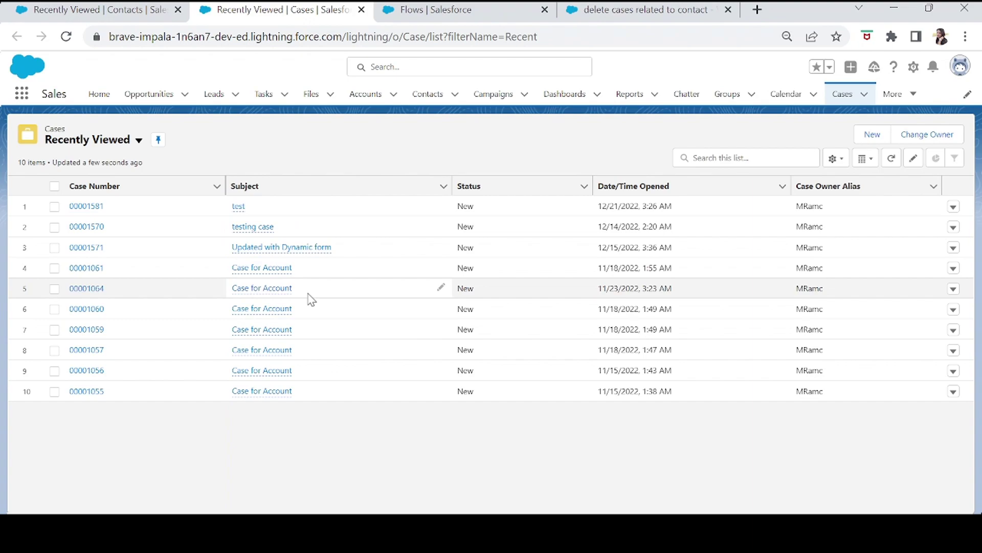
{"action": "left_click", "coordinate": [607, 9]}
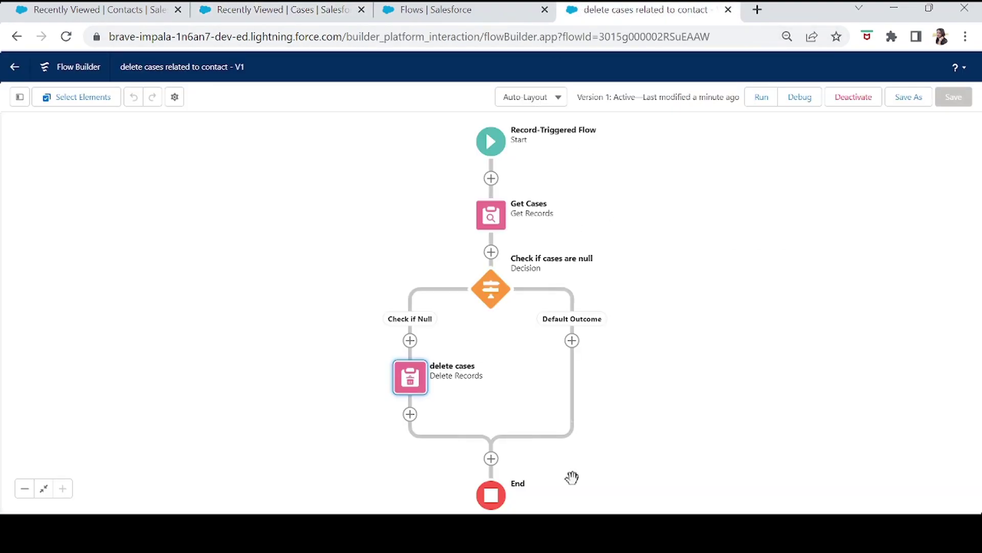
{"action": "left_click", "coordinate": [97, 12]}
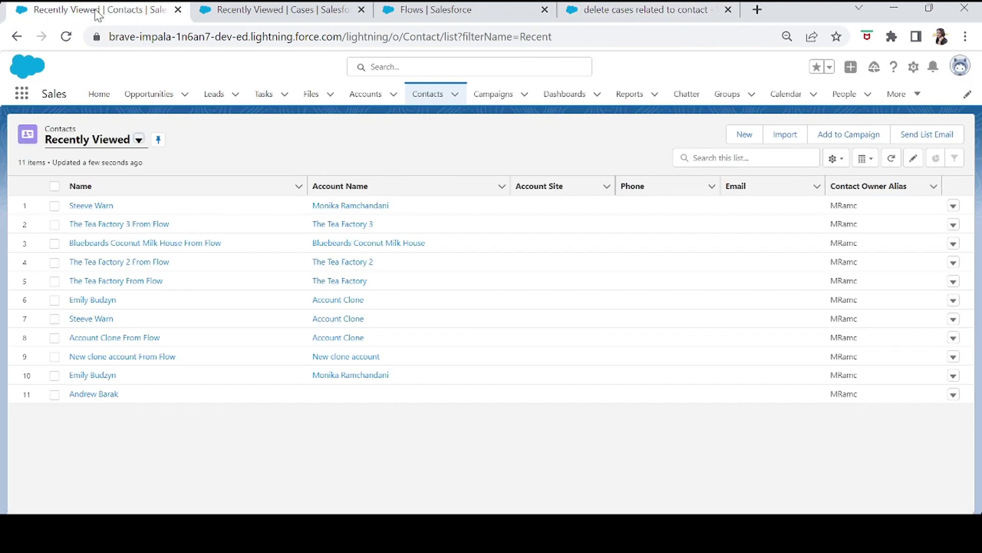